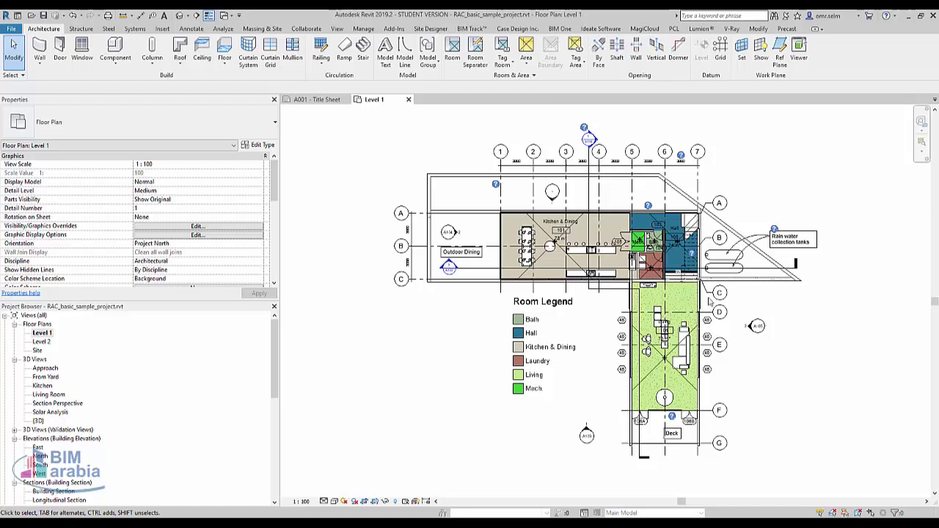
- Draw a closed rectangle of Interior - Partition walls with the WA Rectangle option, left of the living area
scroll(536, 279, "down", 3)
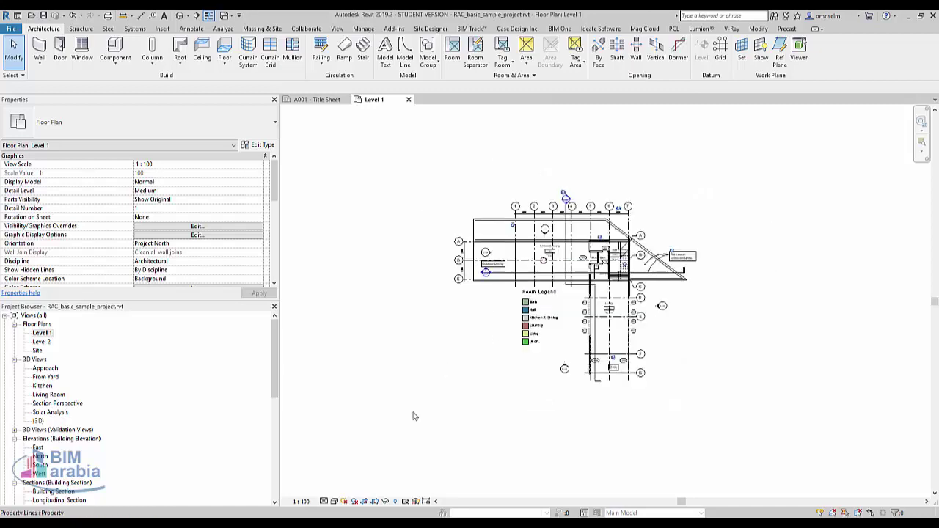
scroll(432, 366, "up", 3)
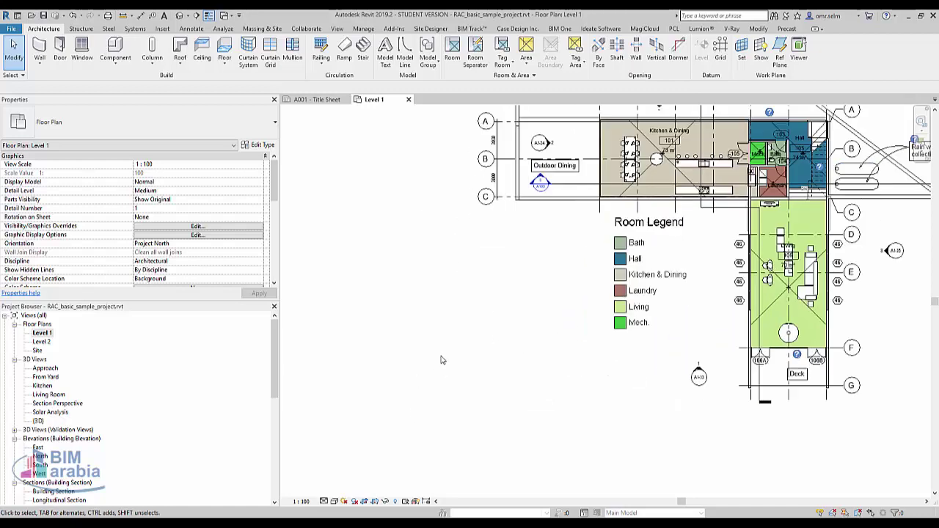
left_click(39, 65)
key("Escape")
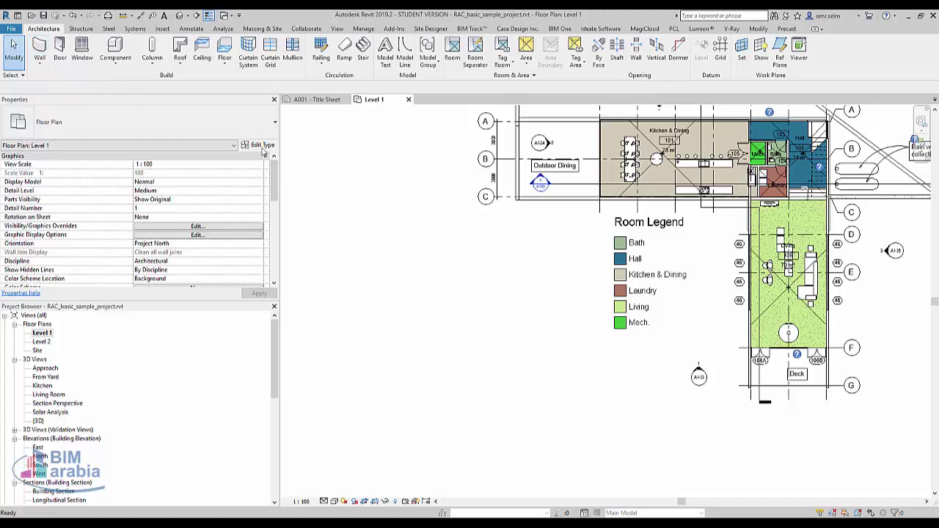
key("w")
key("a")
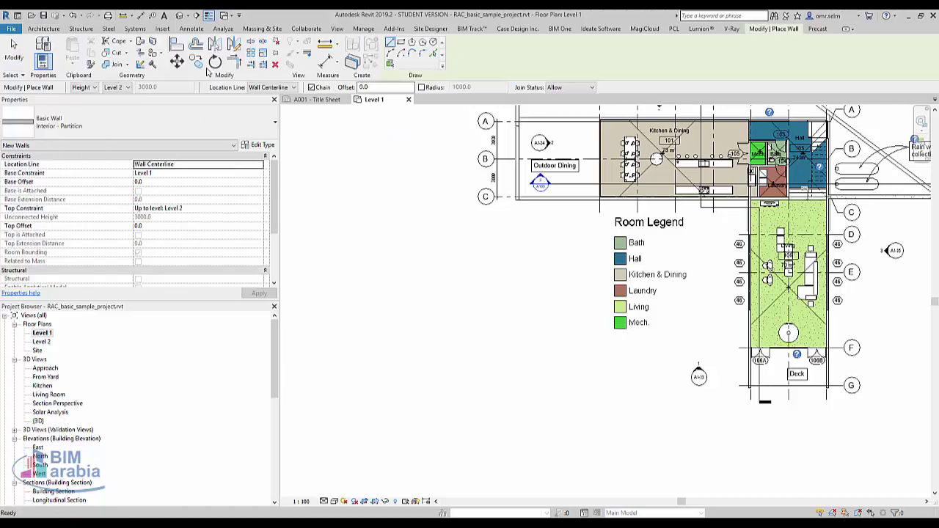
left_click(401, 42)
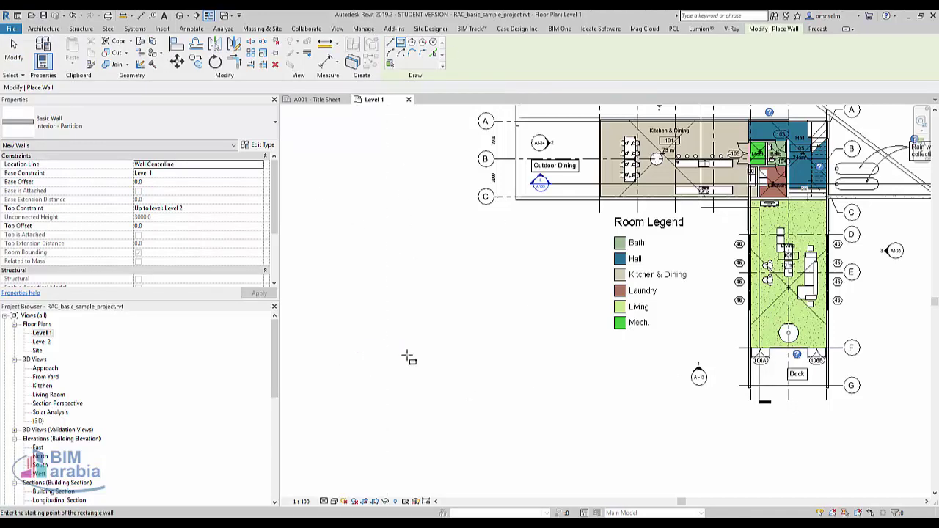
left_click(454, 349)
left_click(673, 400)
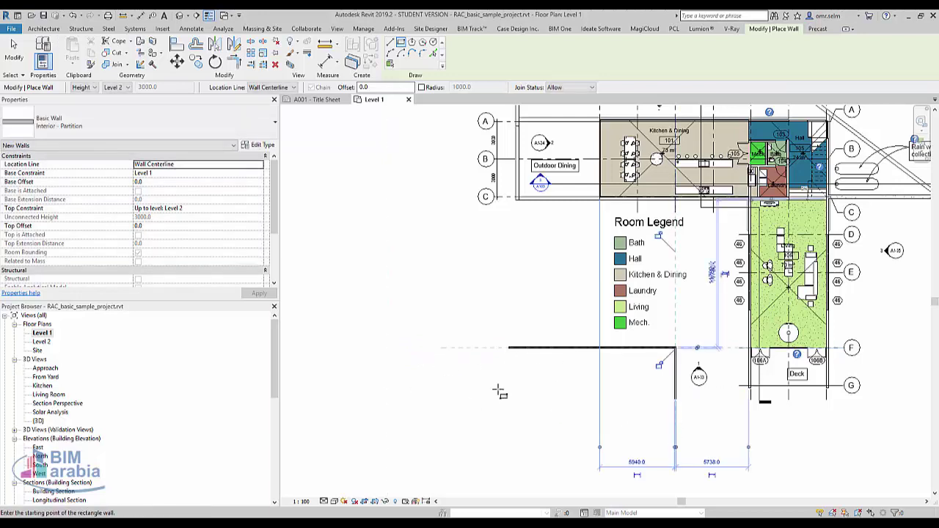
key("Escape")
key("Escape")
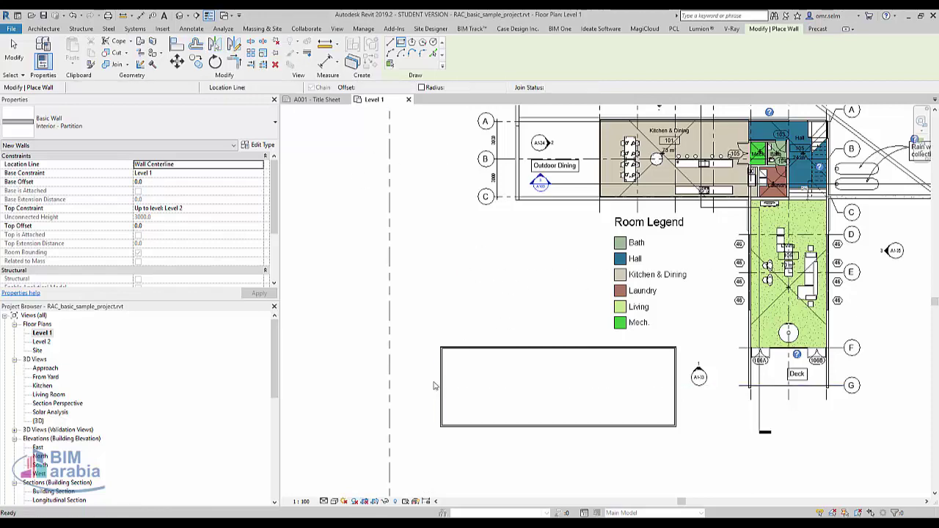
key("Escape")
- Copy the rectangle's left end wall three times inside it using CO with Multiple
left_click(466, 385)
key("c")
key("o")
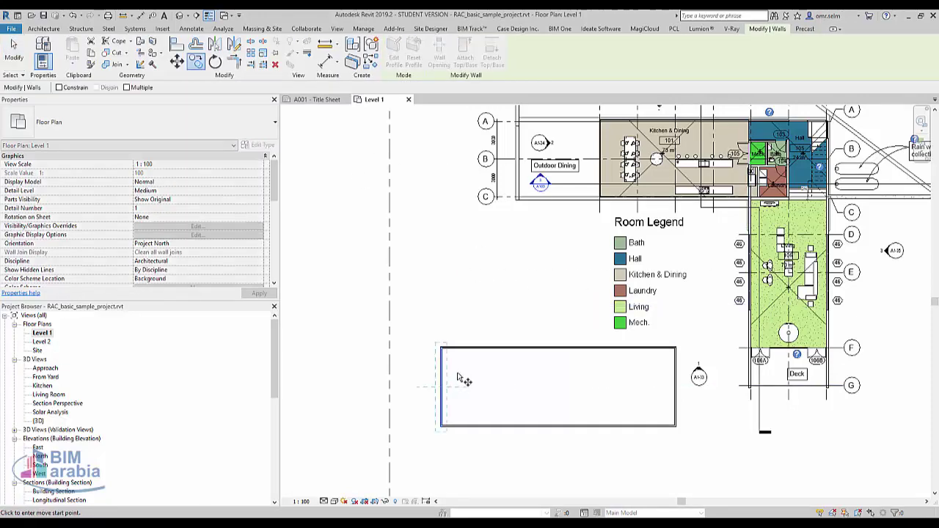
left_click(456, 374)
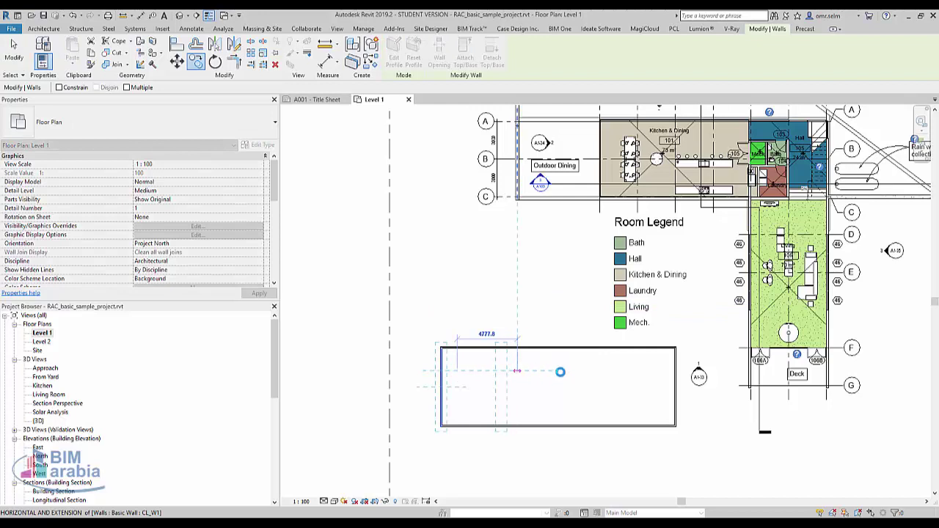
left_click(517, 372)
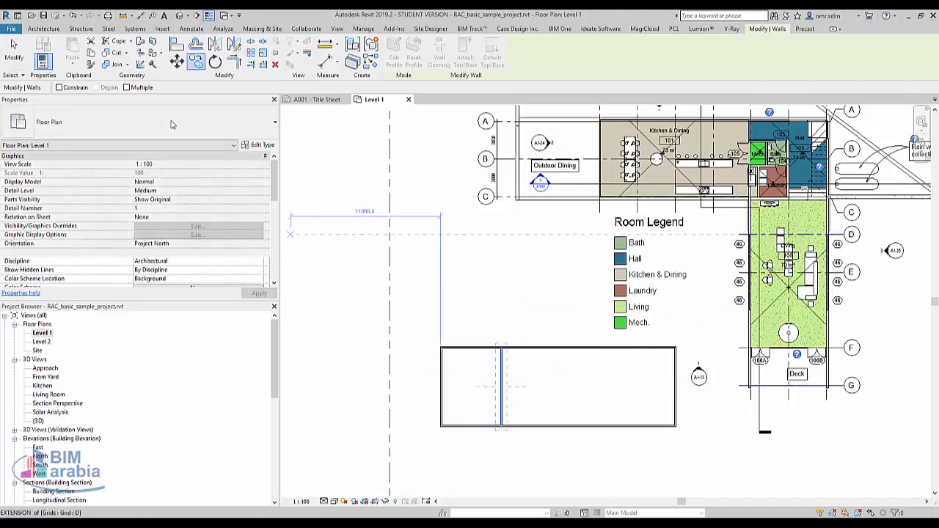
left_click(127, 87)
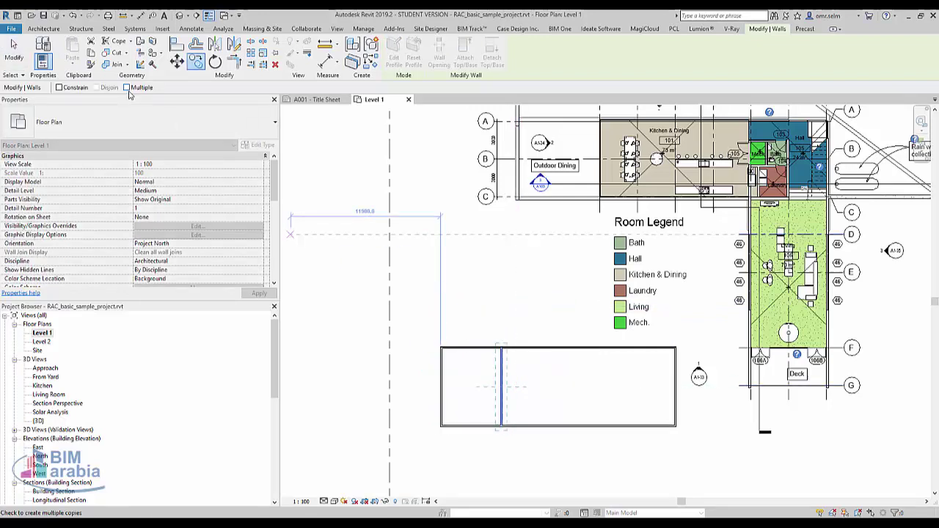
left_click(598, 382)
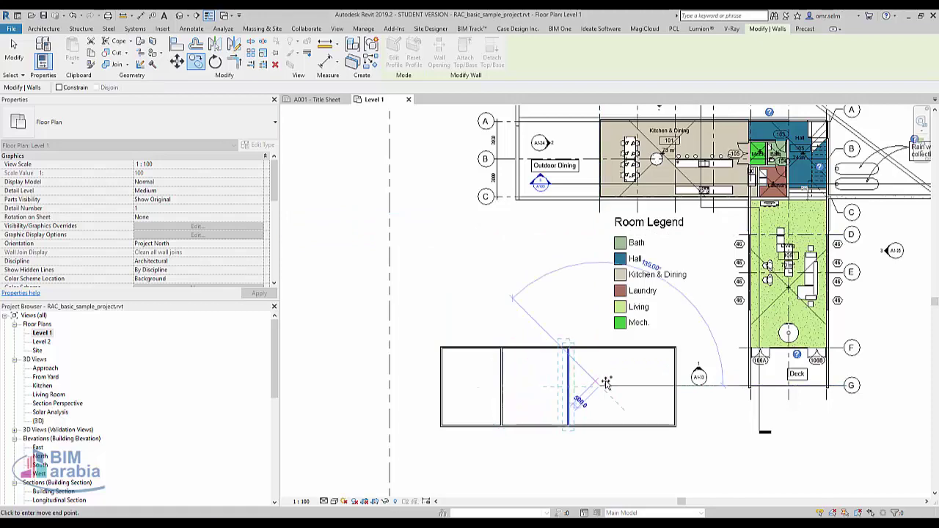
left_click(657, 382)
key("Escape")
key("Escape")
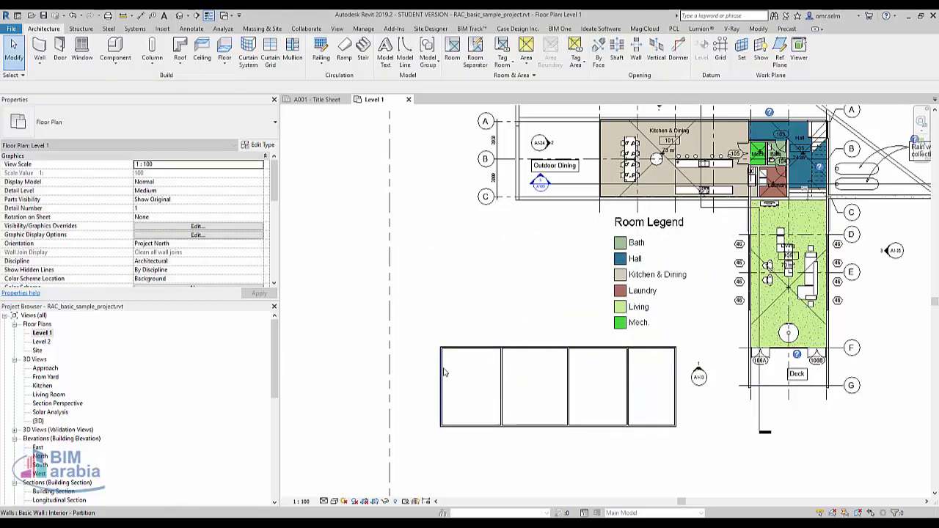
- Dimension across all five walls and set the dimension string to EQ
key("d")
key("i")
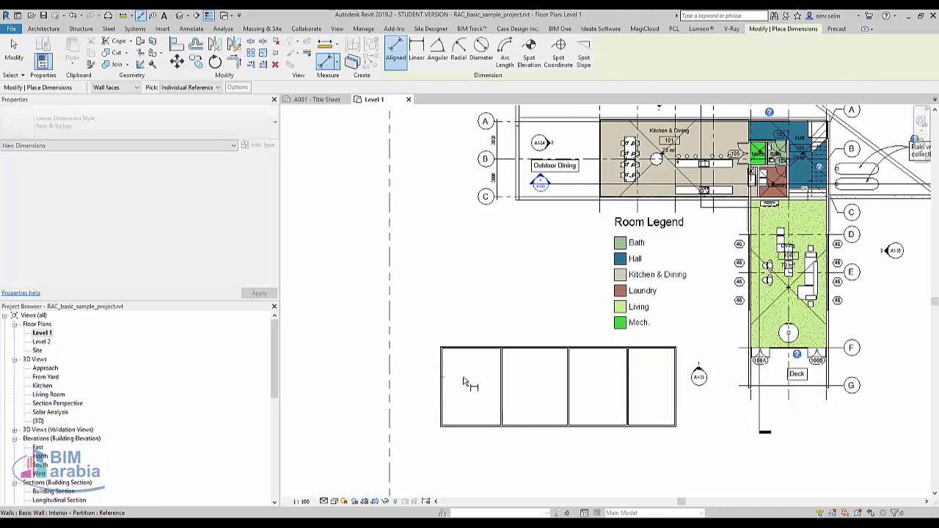
left_click(442, 382)
left_click(501, 385)
left_click(568, 390)
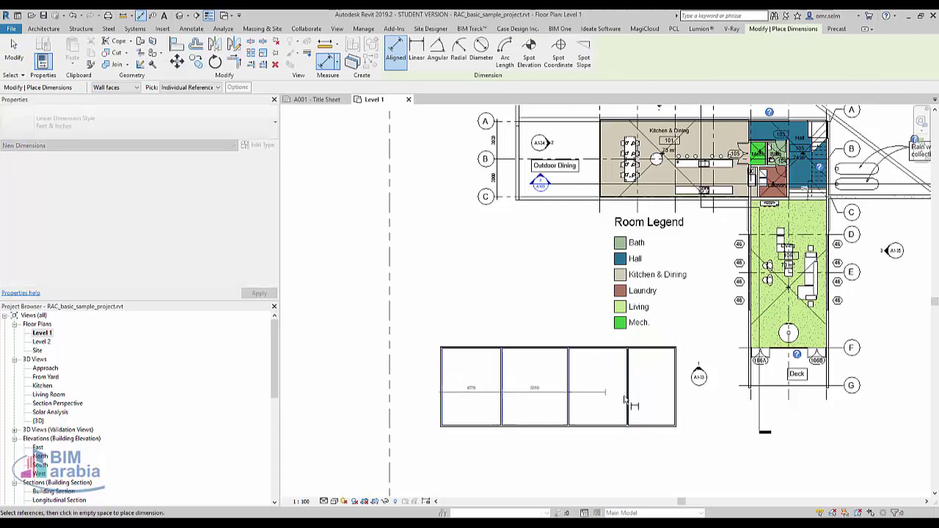
left_click(628, 400)
left_click(675, 400)
left_click(682, 446)
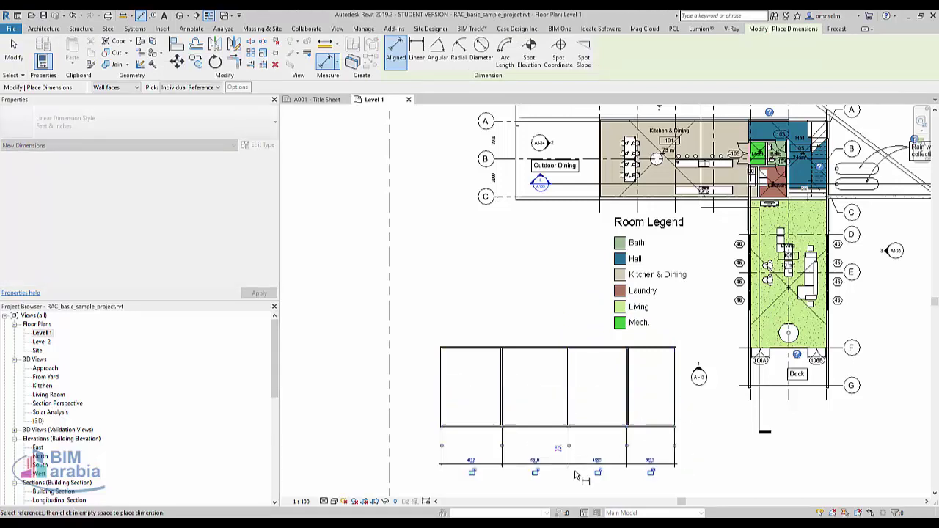
left_click(557, 448)
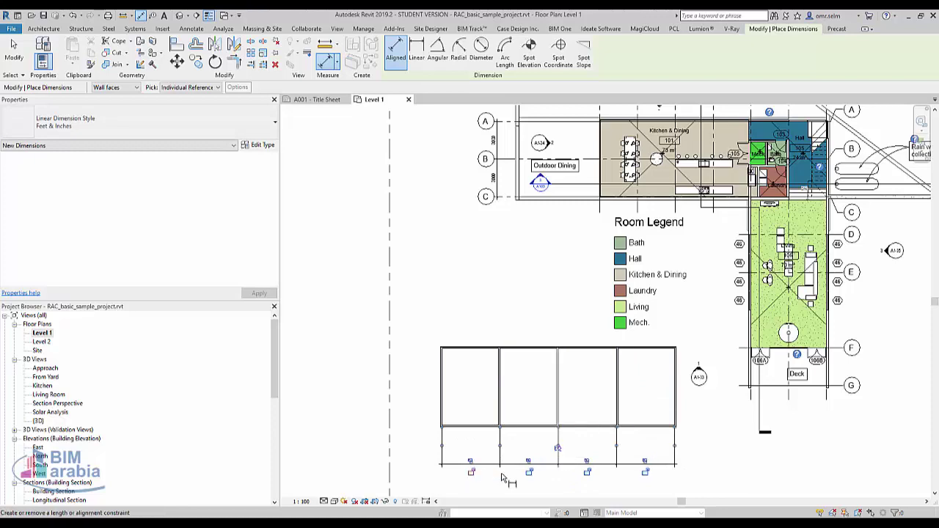
key("Escape")
key("Escape")
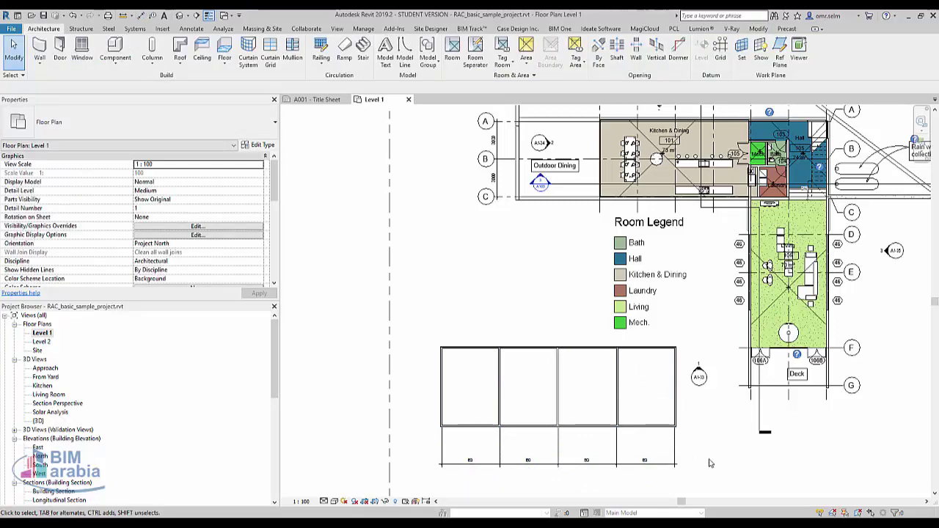
- Delete the equalizing dimension while keeping the equal-spacing constraints
left_click(686, 464)
key("Delete")
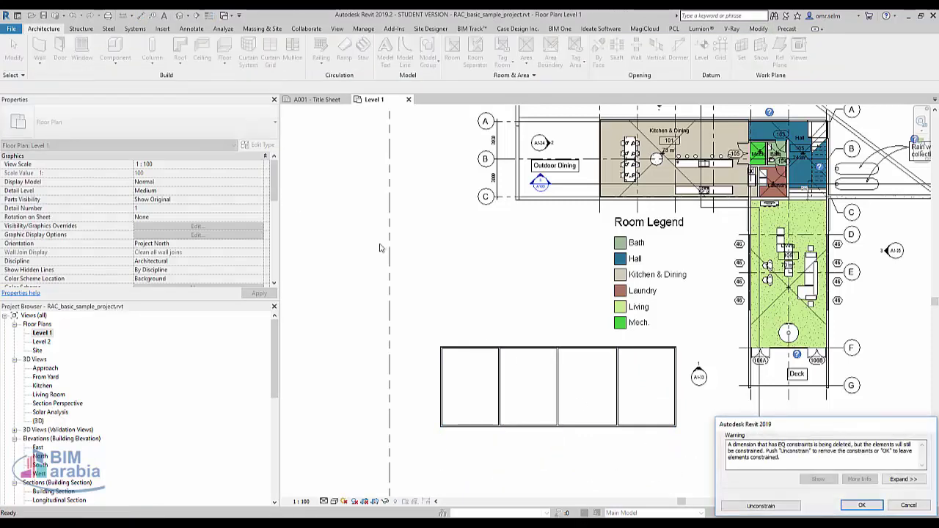
left_click(861, 504)
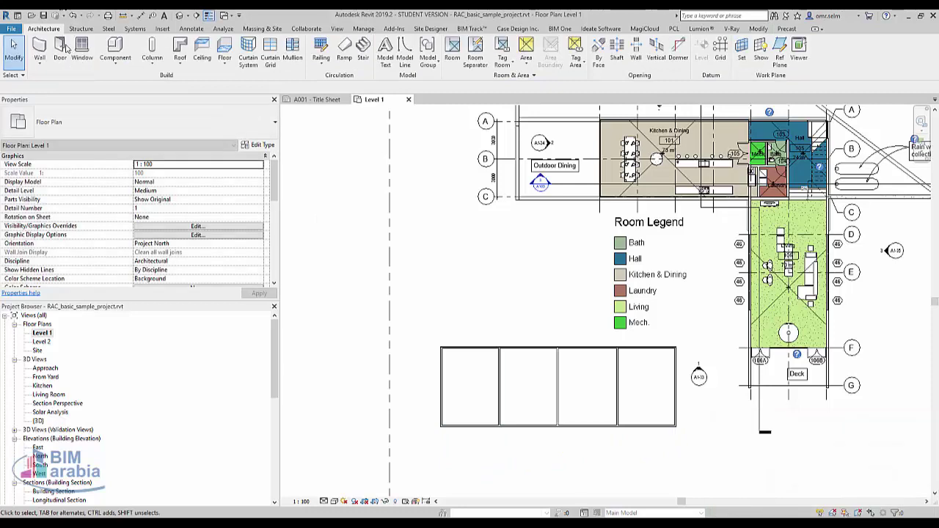
- Place rooms automatically in all four bays, creating four rooms labelled Room
left_click(452, 50)
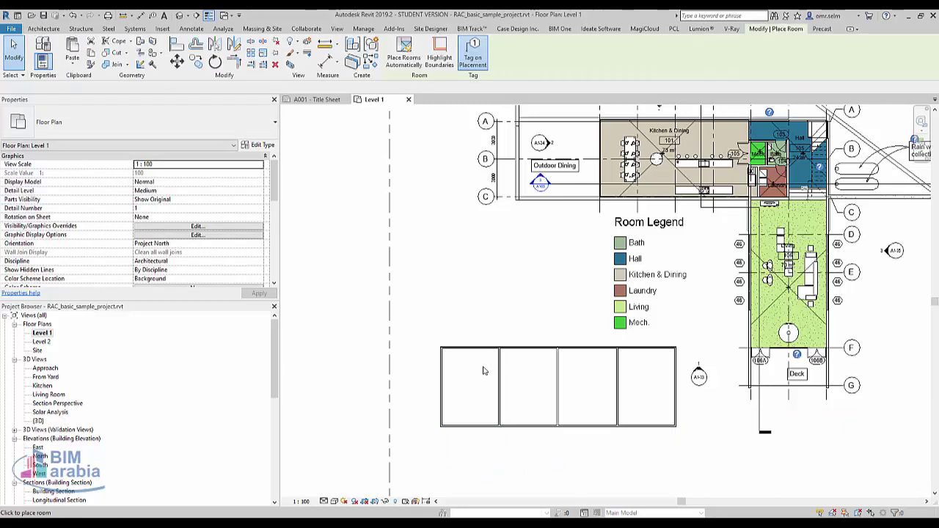
left_click(405, 59)
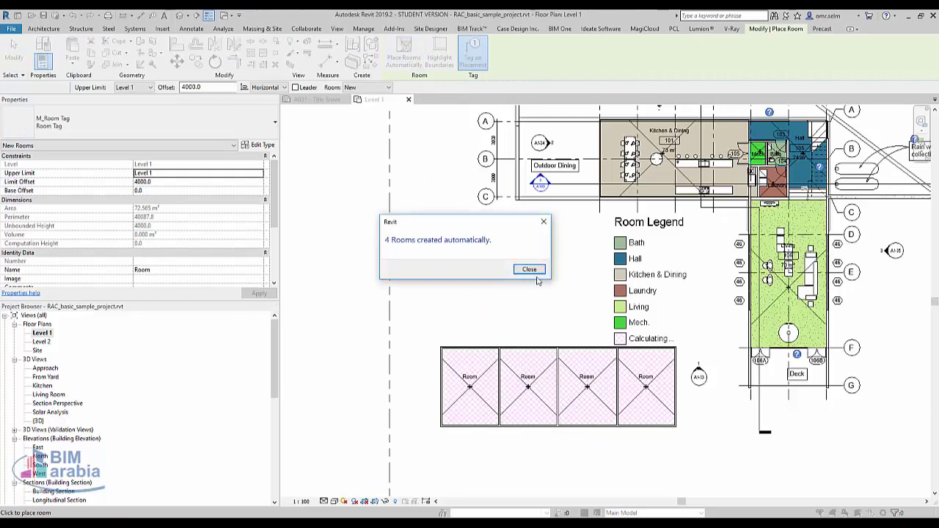
left_click(528, 270)
key("Escape")
key("Escape")
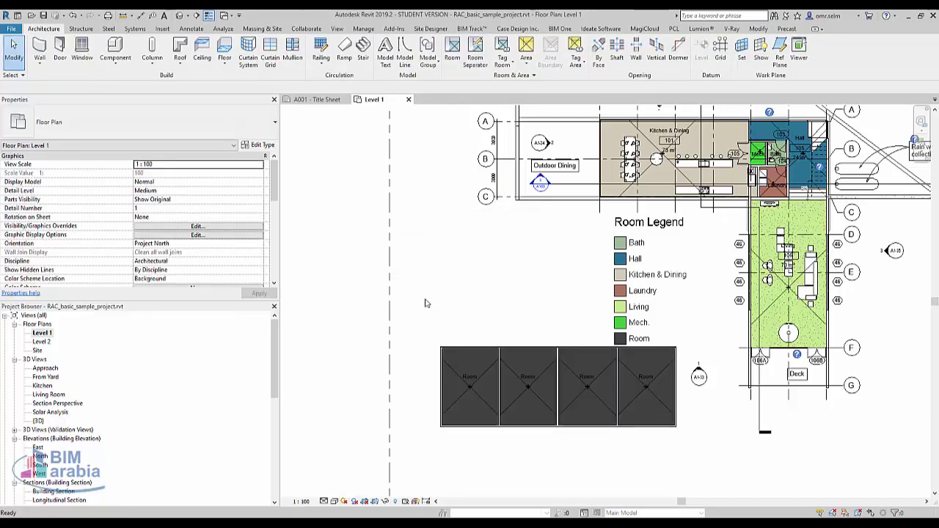
scroll(515, 431, "up", 4)
scroll(497, 384, "down", 2)
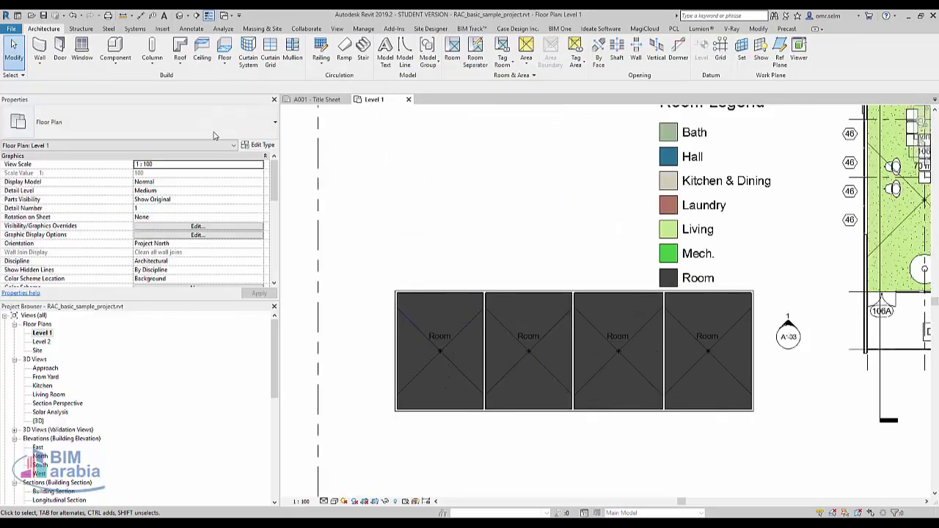
- Sketch a ceiling boundary from the rooms' top-left corner to the lower-right wall end
left_click(201, 52)
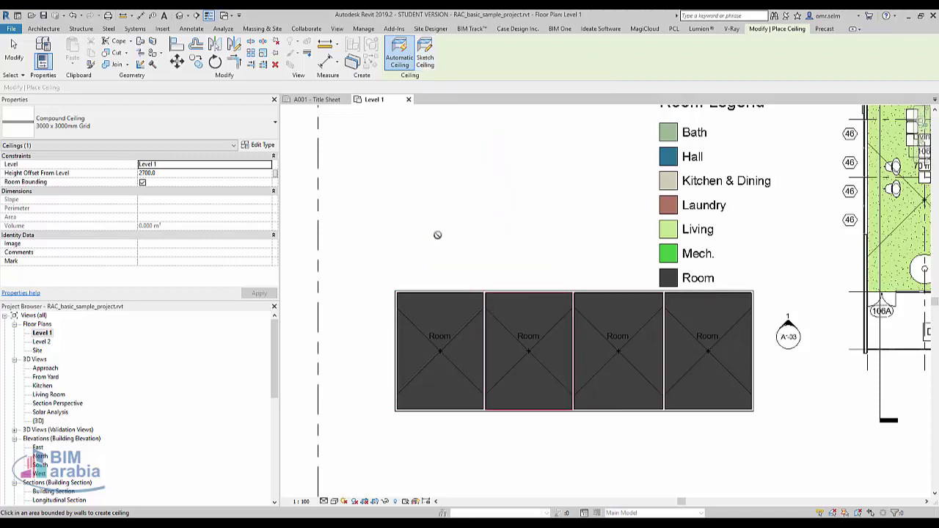
left_click(424, 57)
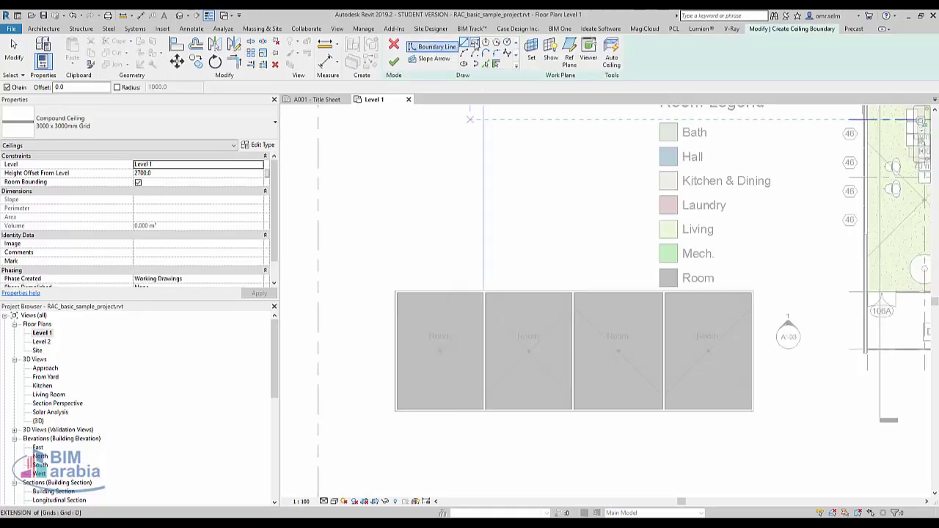
scroll(409, 316, "up", 3)
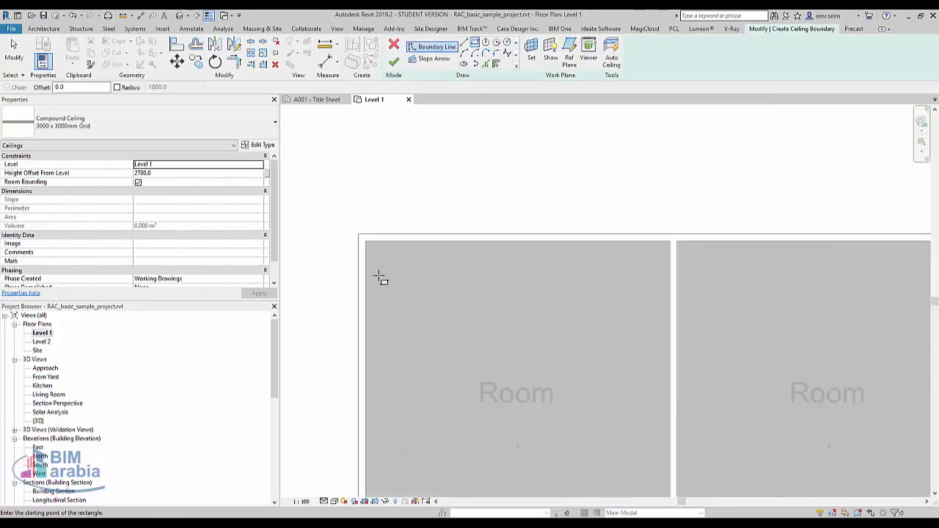
left_click(365, 241)
scroll(360, 240, "down", 3)
scroll(649, 369, "up", 3)
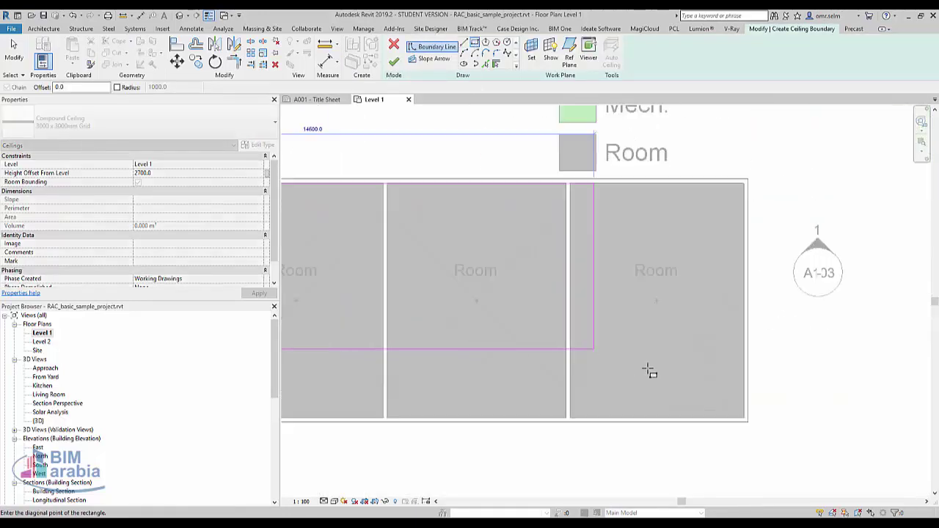
scroll(787, 432, "up", 3)
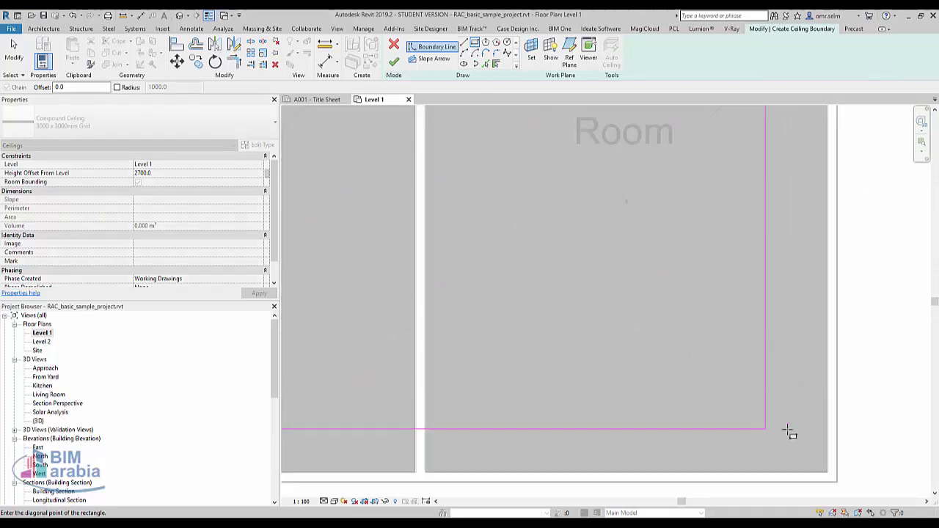
left_click(827, 472)
- Finish the sketch to place the Compound Ceiling 3000 x 3000mm Grid at 2700 offset
scroll(526, 291, "down", 3)
scroll(622, 286, "down", 3)
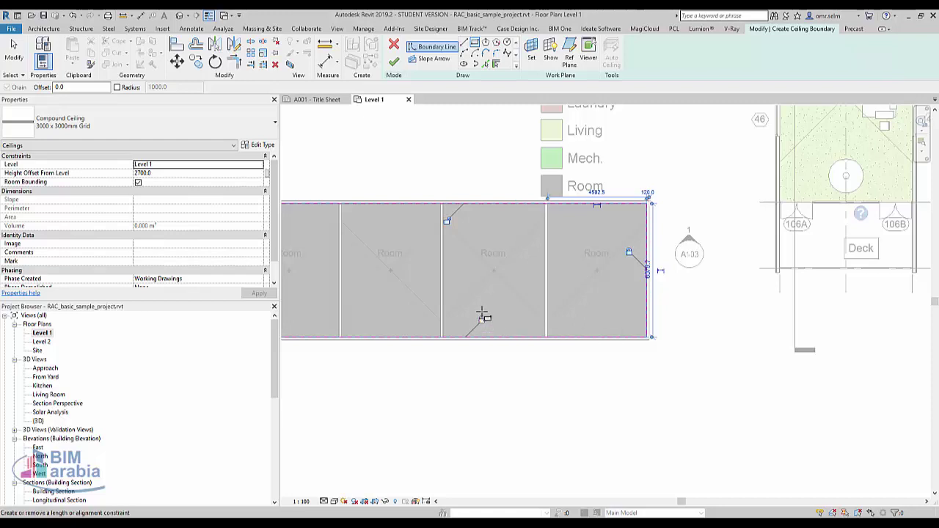
scroll(652, 335, "down", 1)
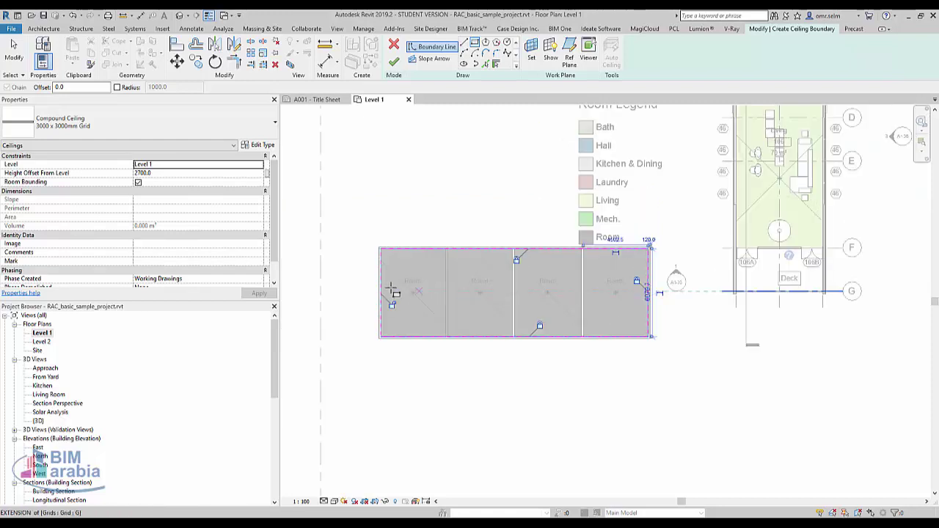
scroll(391, 301, "up", 2)
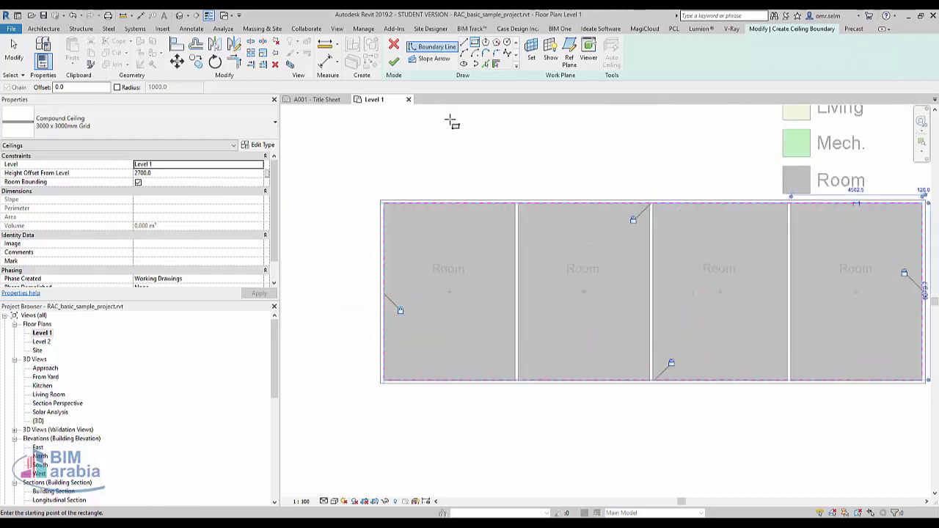
left_click(394, 62)
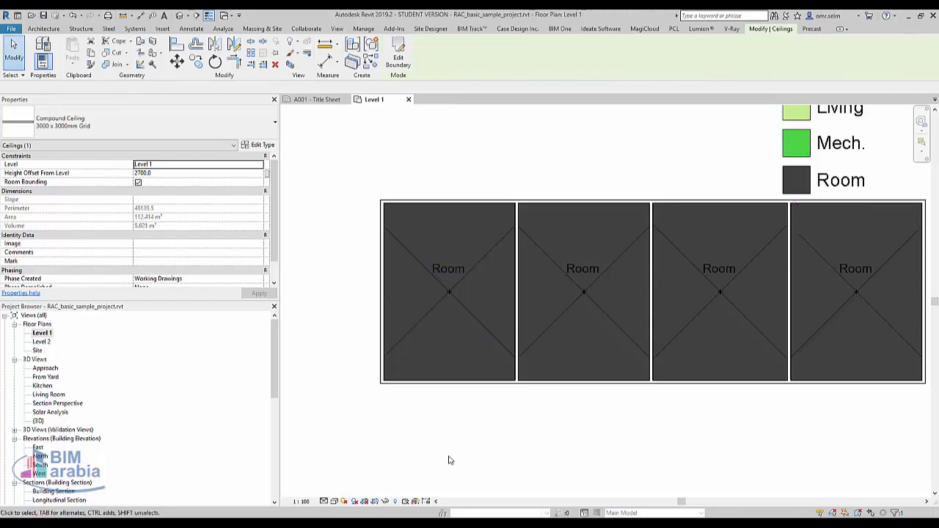
key("Escape")
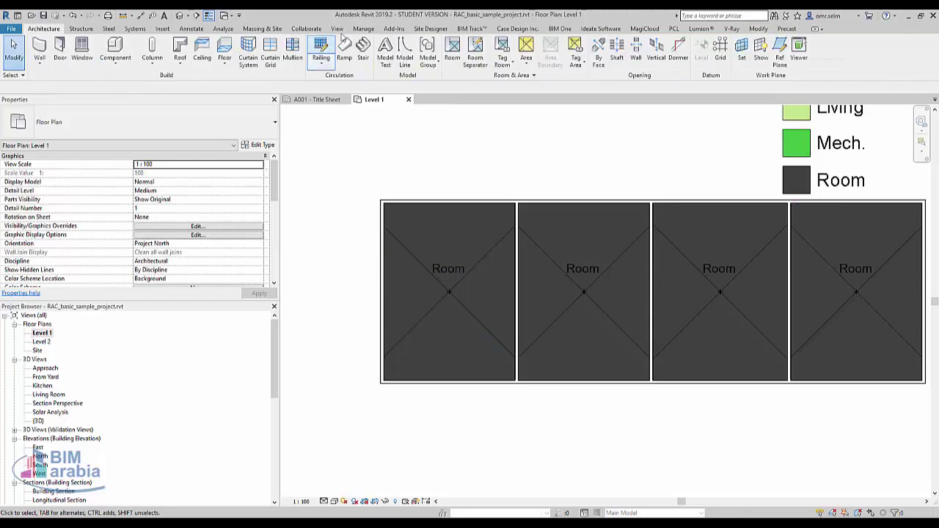
- Create a Reflected Ceiling Plan for Level 1
left_click(336, 27)
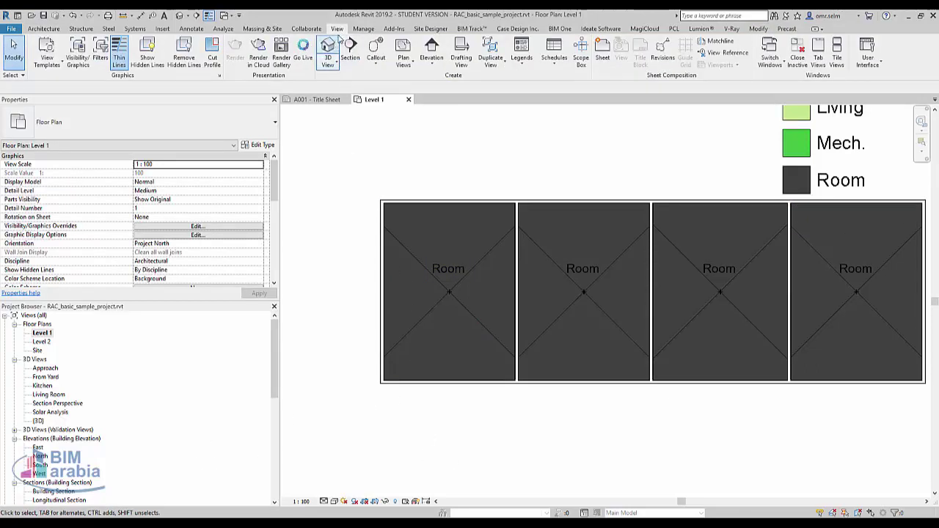
left_click(412, 67)
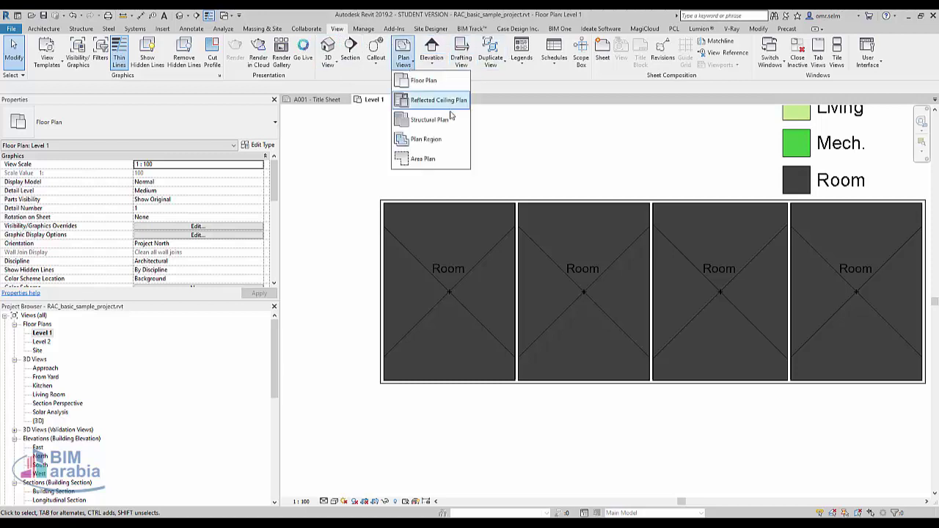
left_click(443, 101)
left_click(431, 240)
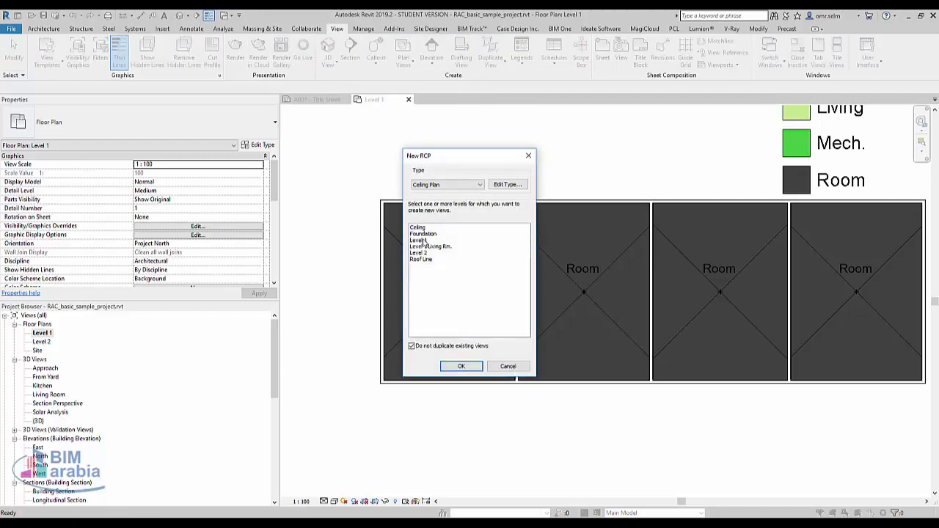
left_click(461, 366)
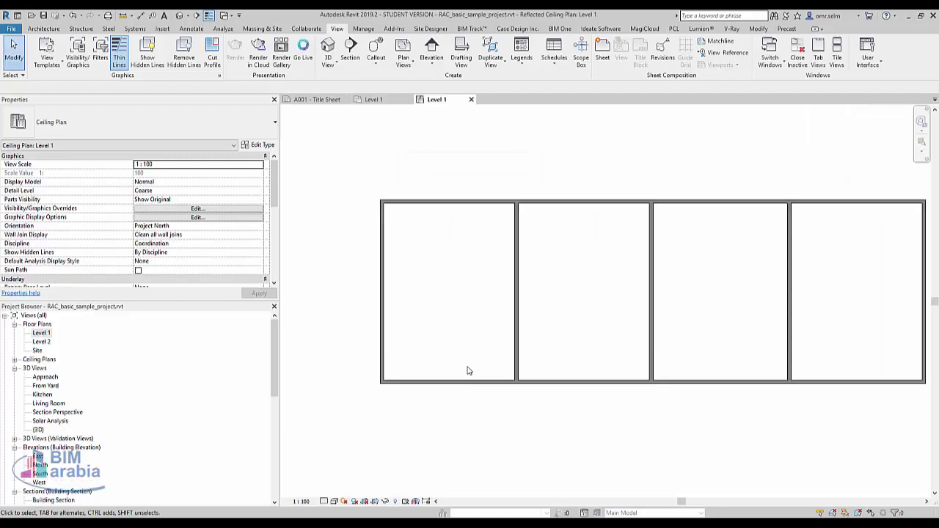
- Window-select the four rooms and filter the selection down to only Ceilings
left_click_drag(422, 451, 411, 184)
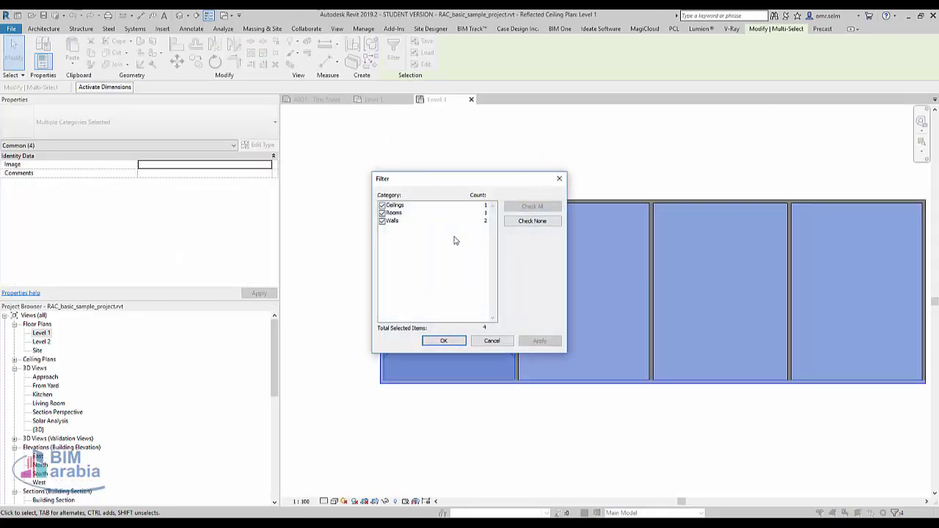
left_click(381, 212)
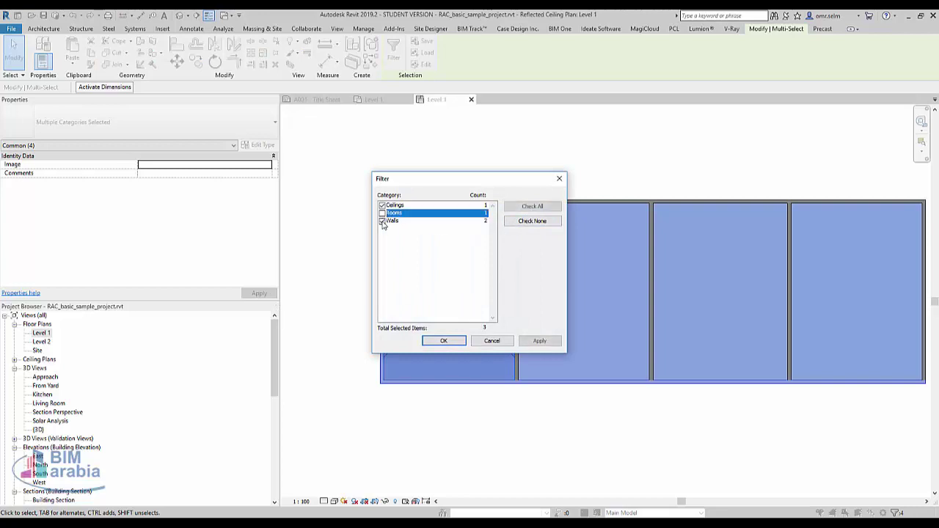
left_click(381, 221)
left_click(443, 341)
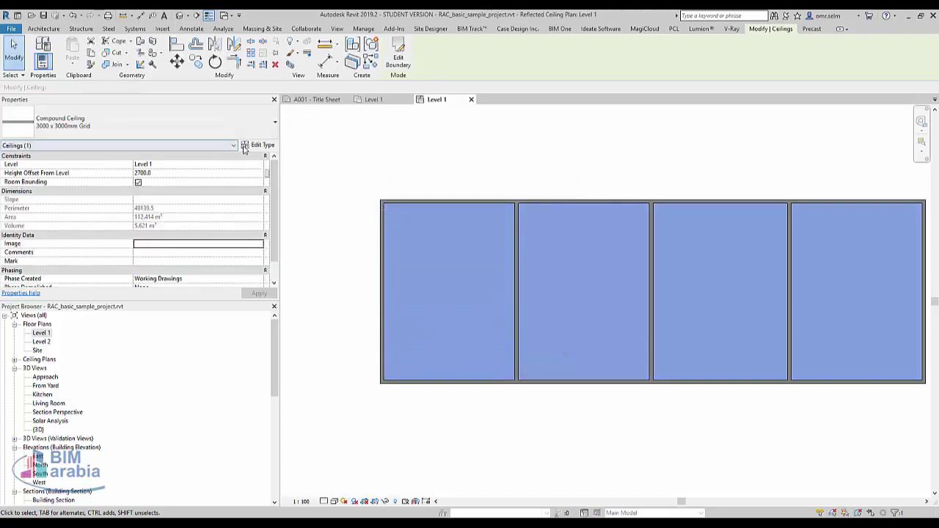
- Open the ceiling type's layer structure and select layer 4's plasterboard Material cell
left_click(256, 146)
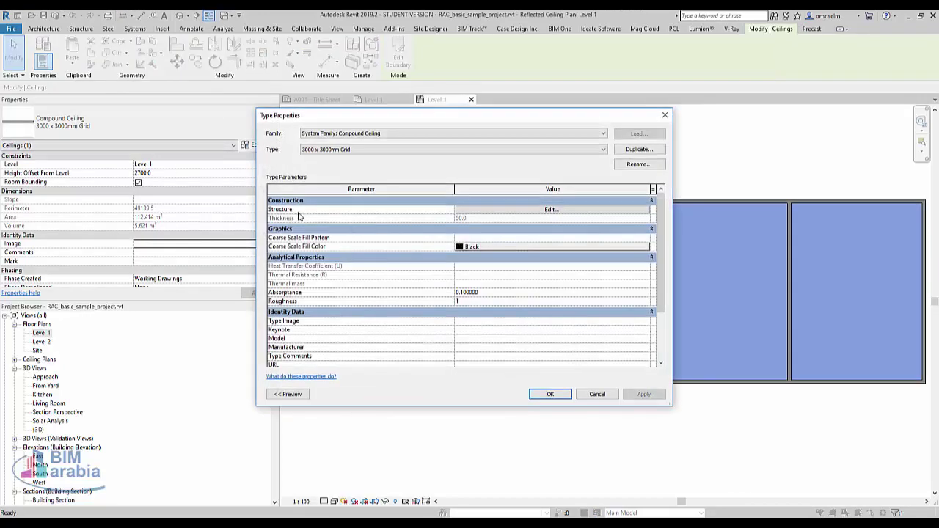
left_click(502, 211)
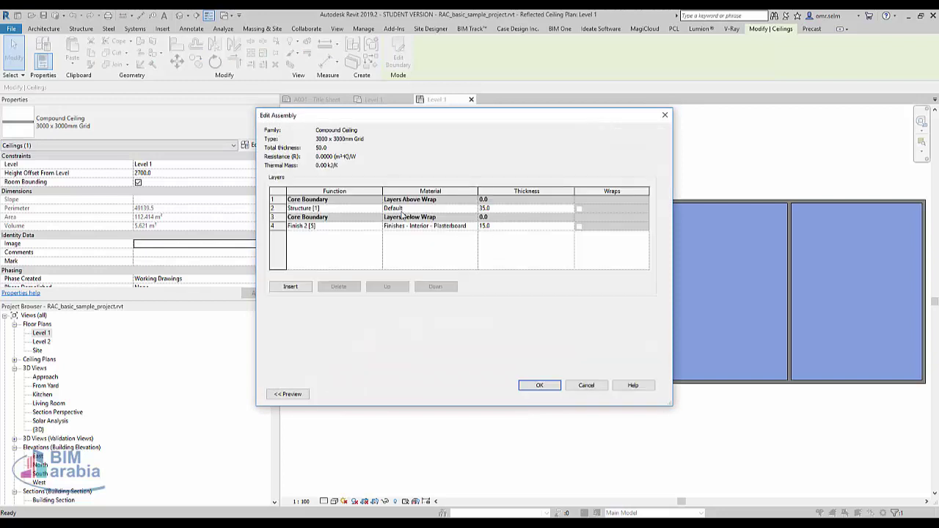
left_click(465, 229)
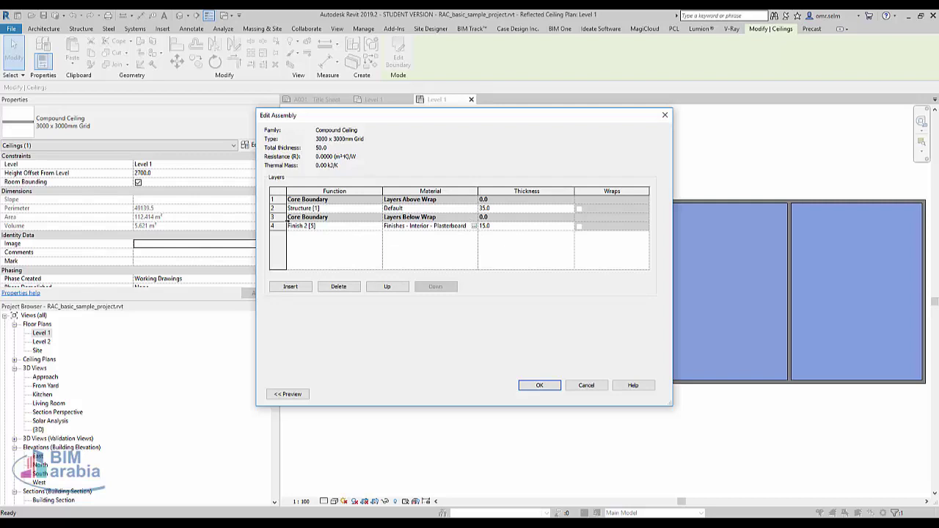
left_click(474, 229)
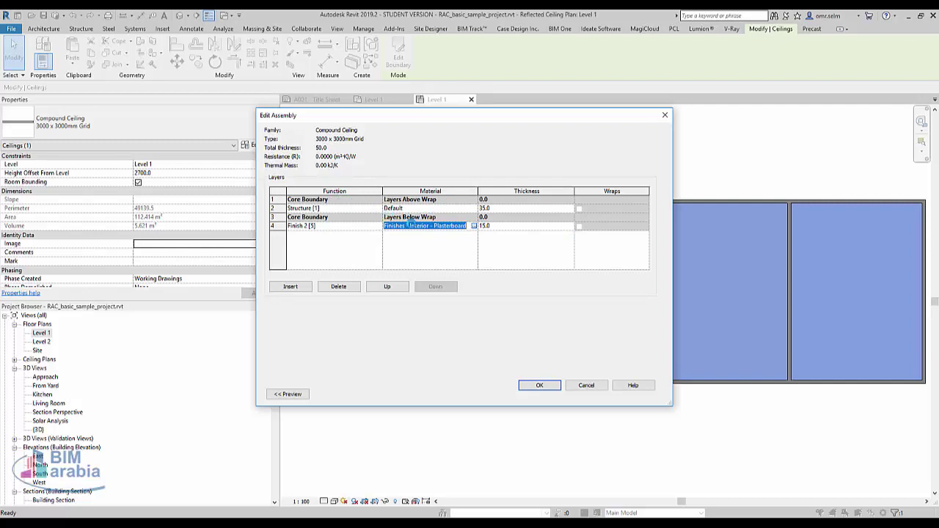
- Browse the plasterboard material's surface fill patterns, try Crosshatch, then cancel without applying
left_click(474, 226)
scroll(399, 206, "up", 1)
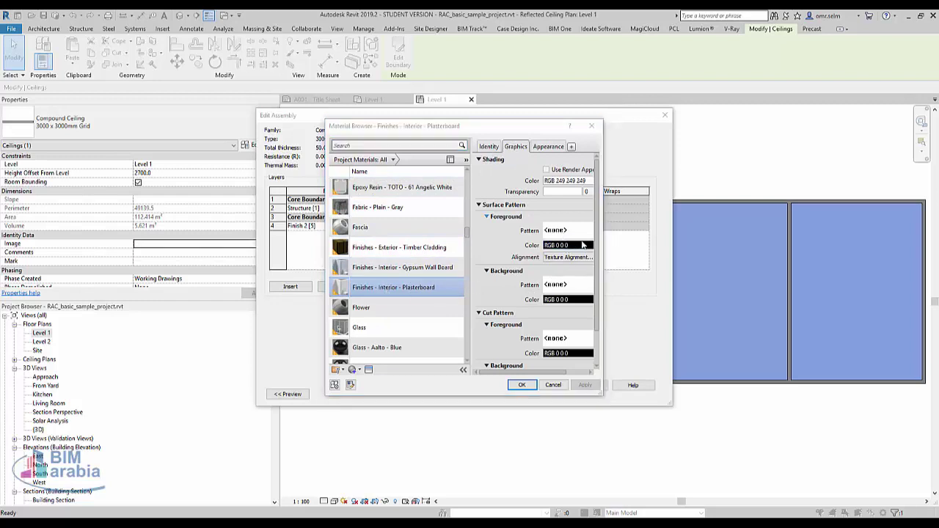
left_click(559, 229)
scroll(501, 286, "down", 2)
scroll(501, 290, "down", 2)
scroll(501, 290, "down", 2)
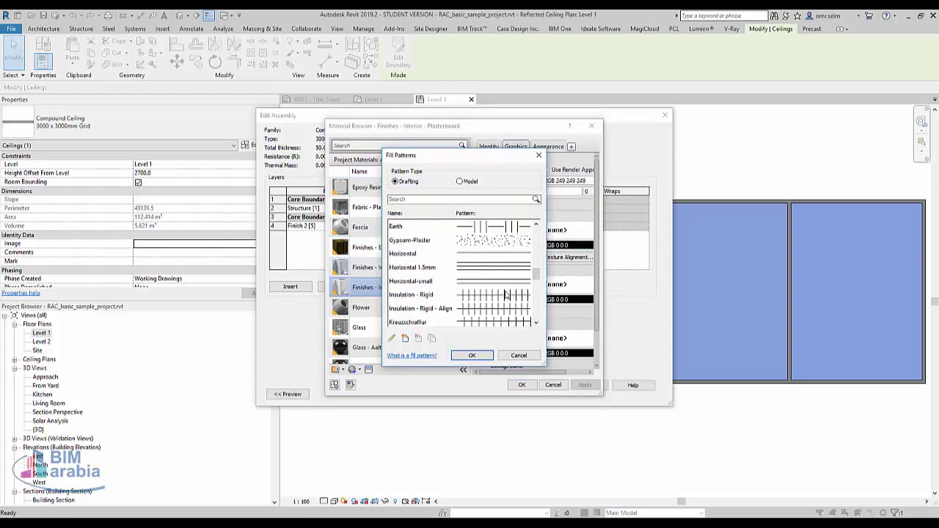
scroll(503, 291, "down", 2)
scroll(505, 292, "down", 2)
scroll(505, 292, "down", 2)
scroll(505, 292, "up", 2)
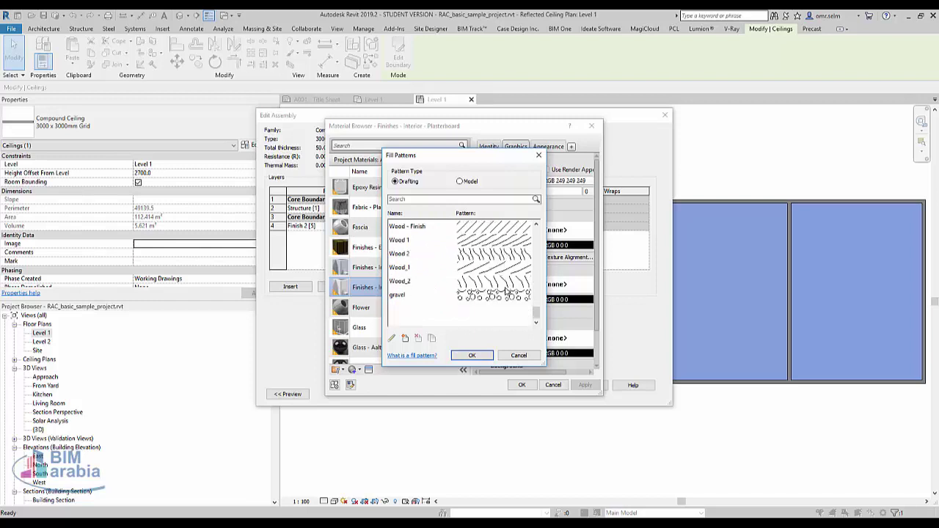
scroll(504, 292, "up", 2)
scroll(505, 292, "up", 2)
scroll(505, 291, "up", 2)
scroll(505, 292, "up", 2)
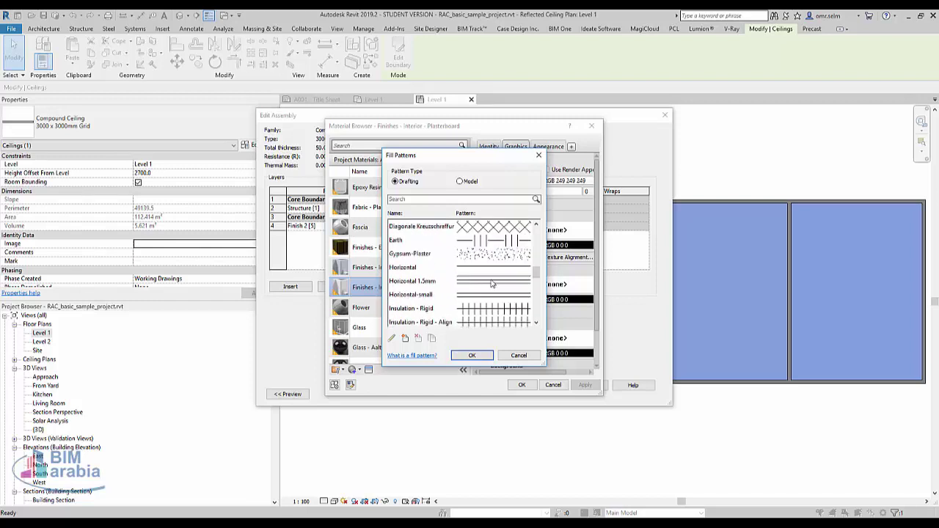
scroll(499, 289, "up", 2)
scroll(492, 285, "up", 2)
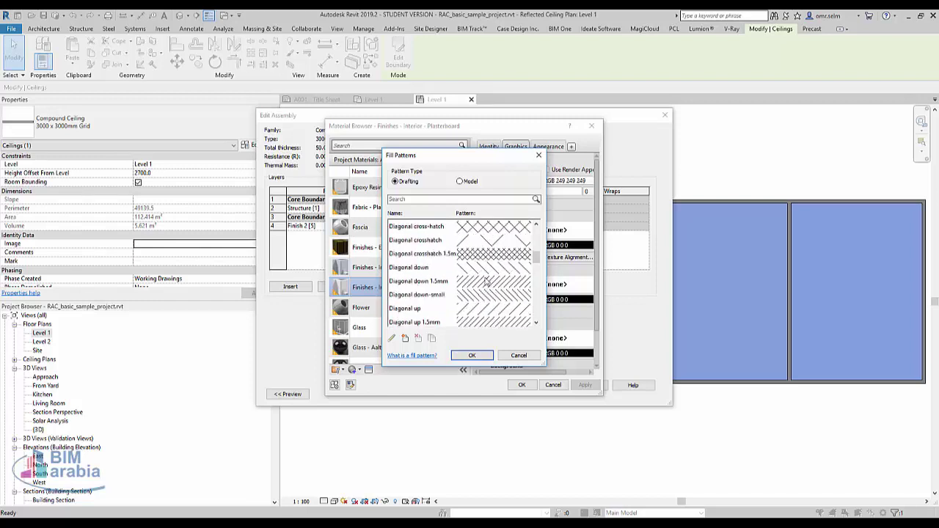
scroll(450, 305, "up", 2)
scroll(450, 305, "up", 2)
left_click(462, 321)
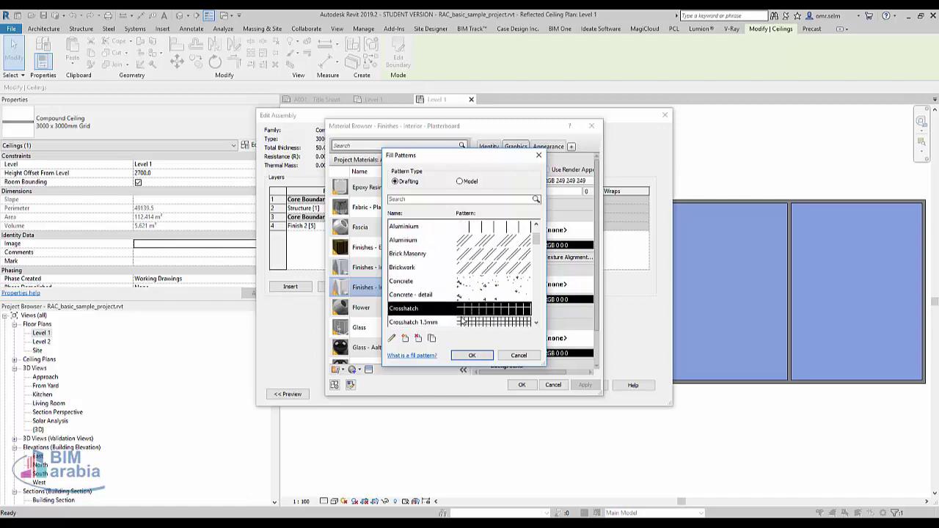
scroll(453, 305, "down", 1)
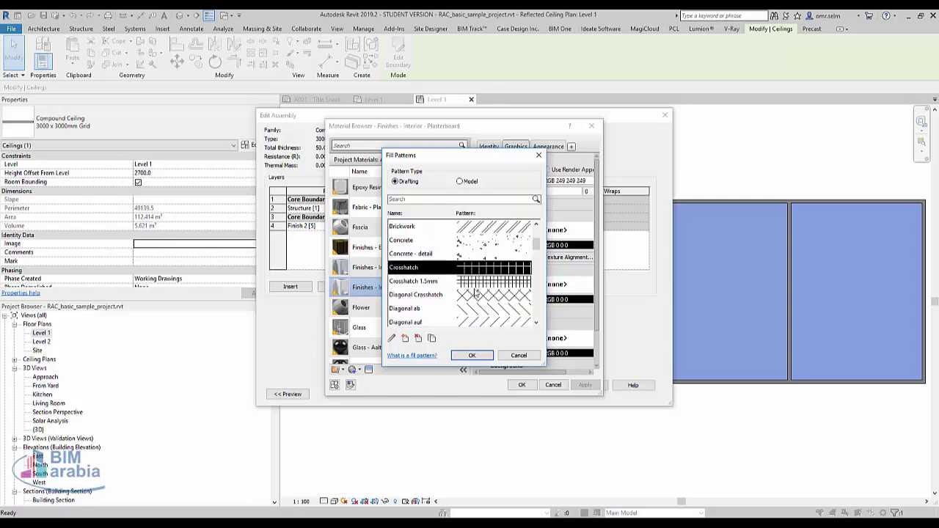
scroll(475, 293, "down", 2)
scroll(475, 293, "down", 2)
left_click(506, 354)
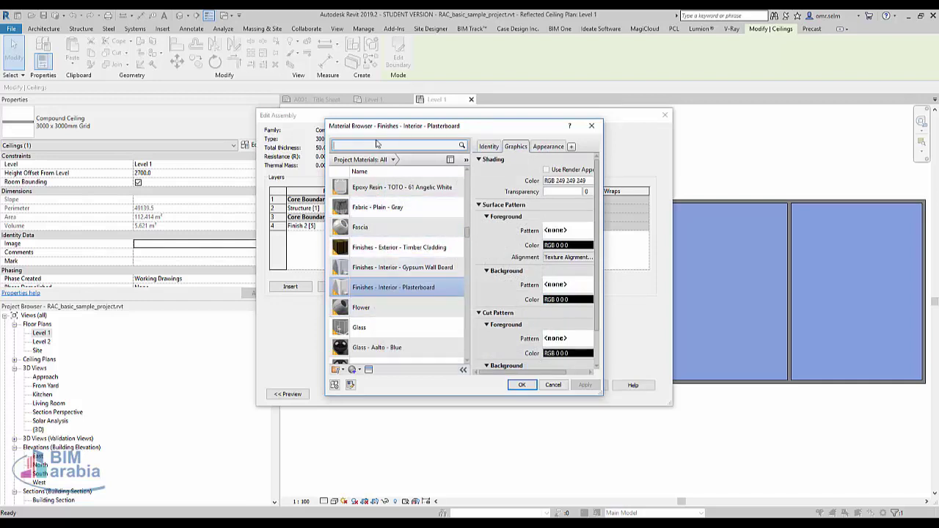
left_click(399, 145)
- Search materials for '0', clear it, then close and reopen the finish layer's Material Browser
type("60")
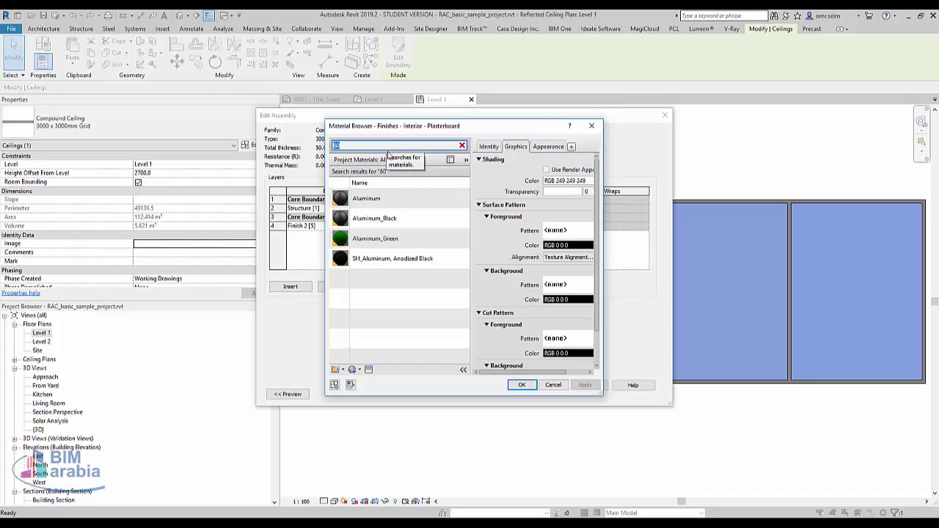
key("BackSpace")
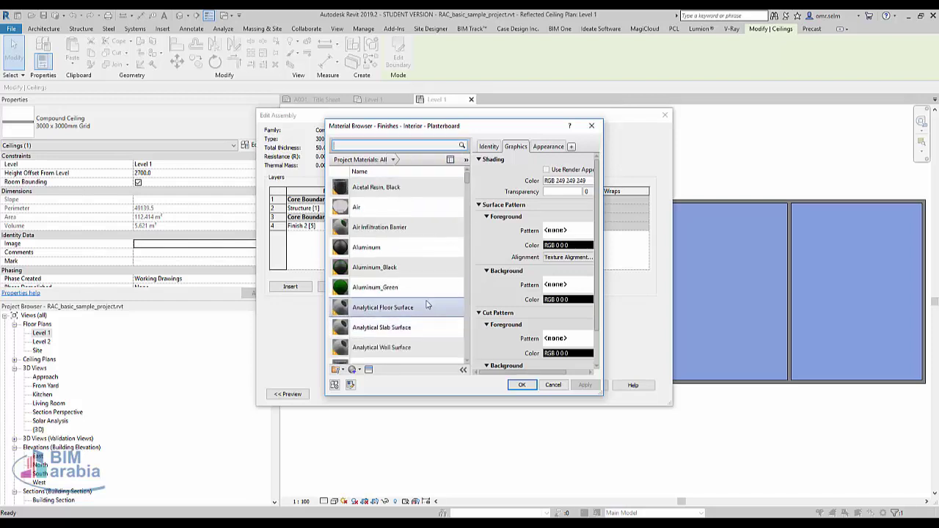
left_click(559, 387)
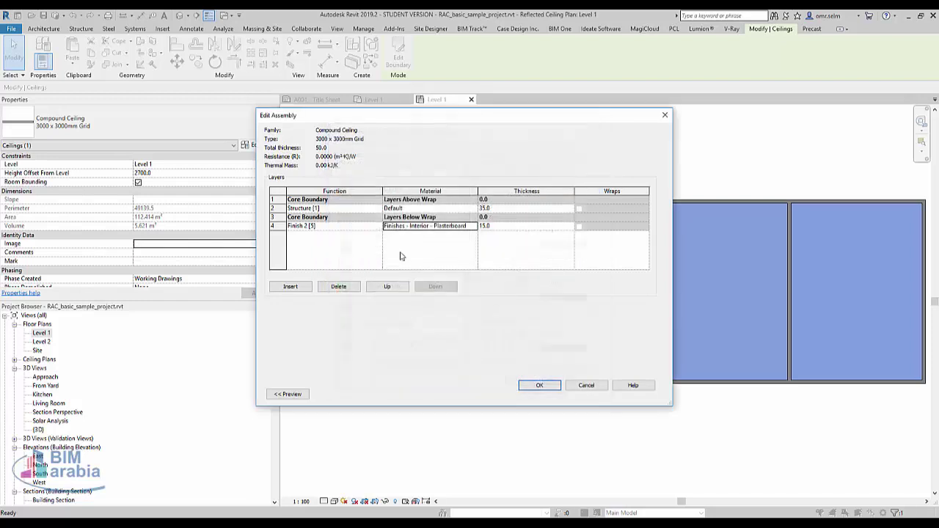
left_click(465, 227)
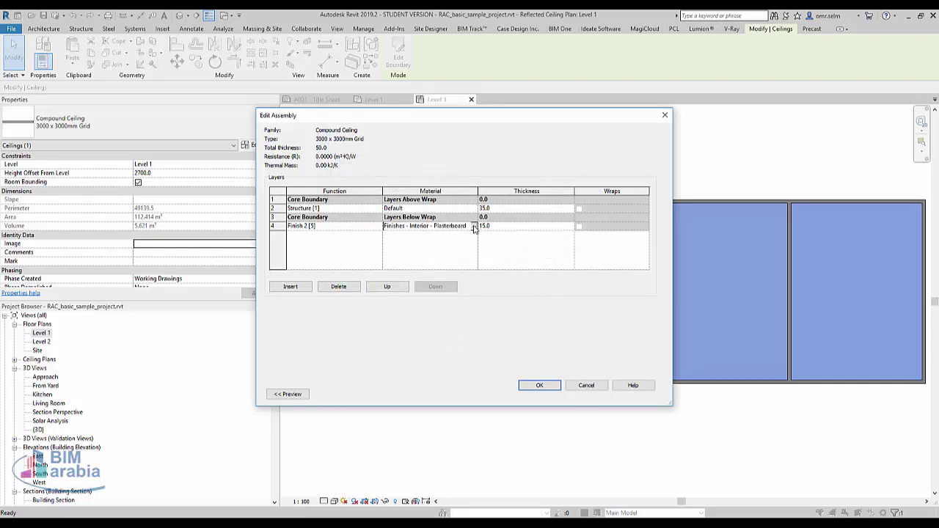
left_click(474, 227)
type("cei")
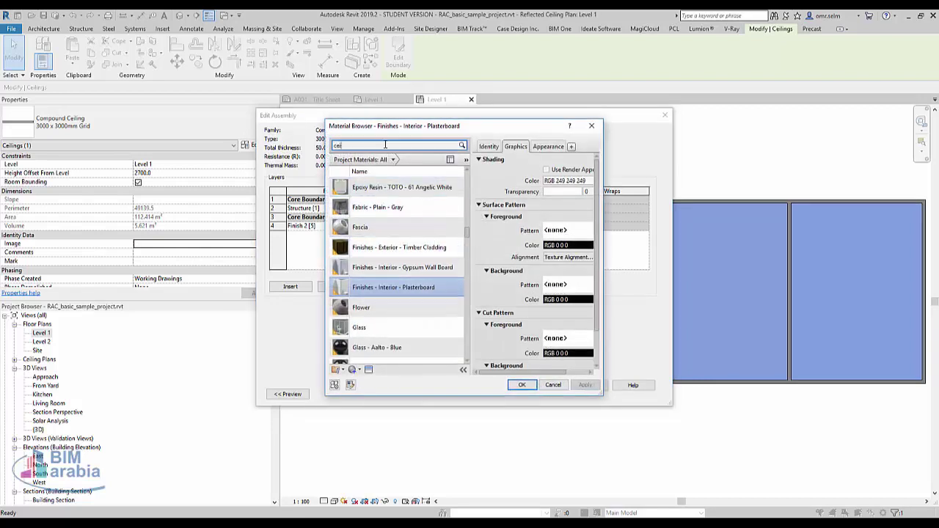
- Clear the material search and create a new default material
type("l")
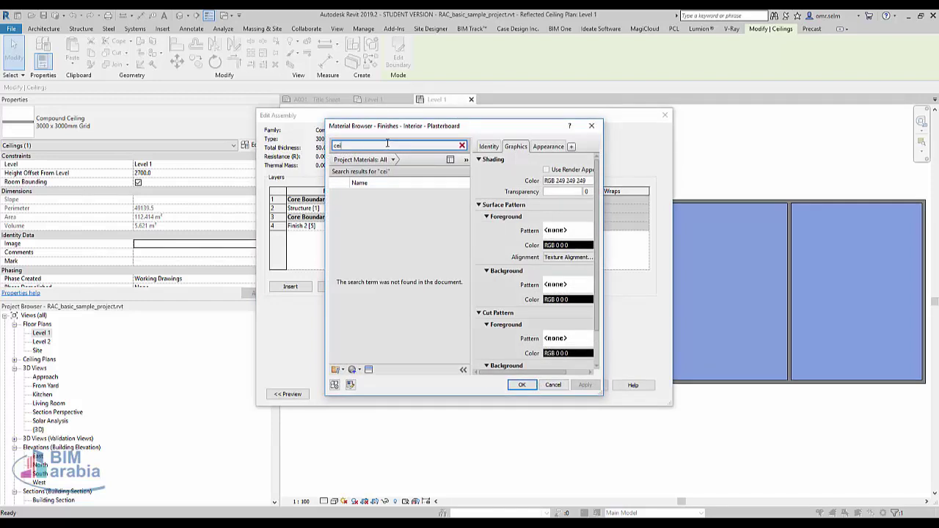
key("BackSpace")
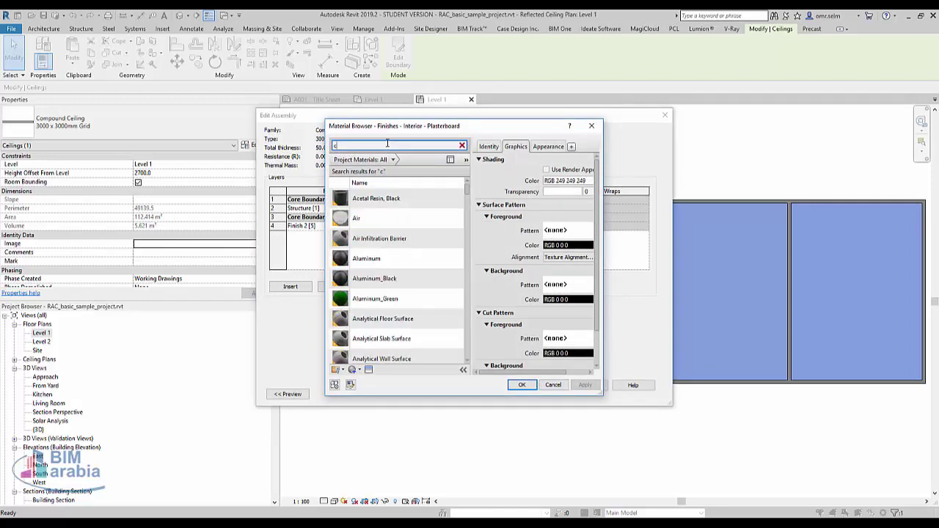
key("BackSpace")
scroll(374, 293, "down", 1)
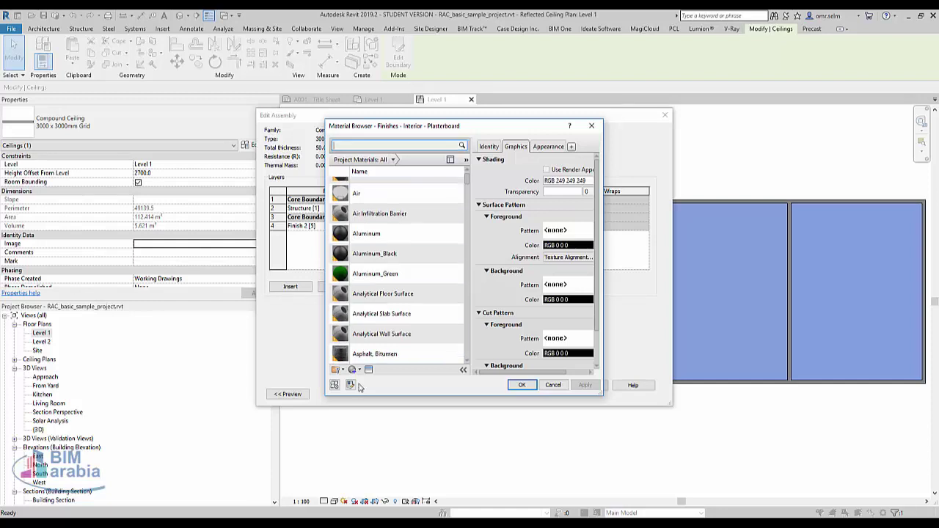
left_click(338, 369)
- Rename Default New Material to 'ceiling 60*60' and widen the Material Browser
left_click(378, 382)
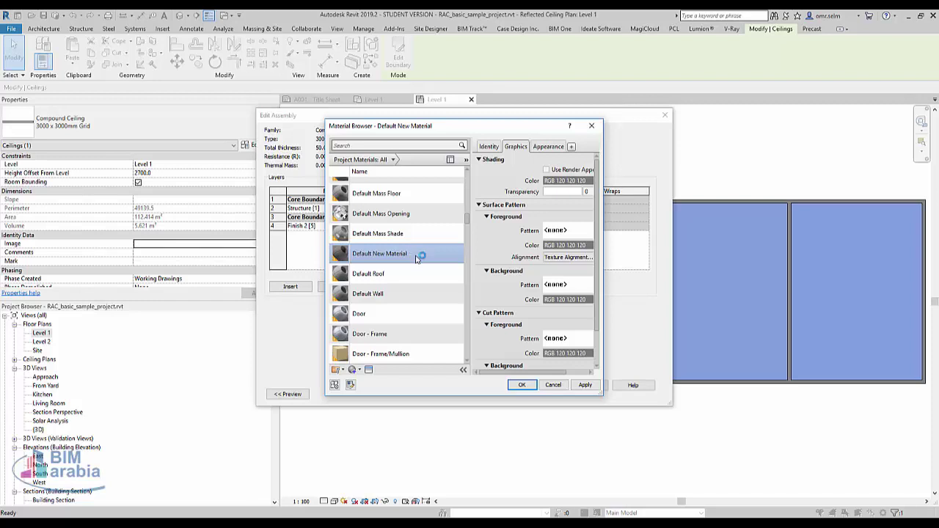
right_click(409, 253)
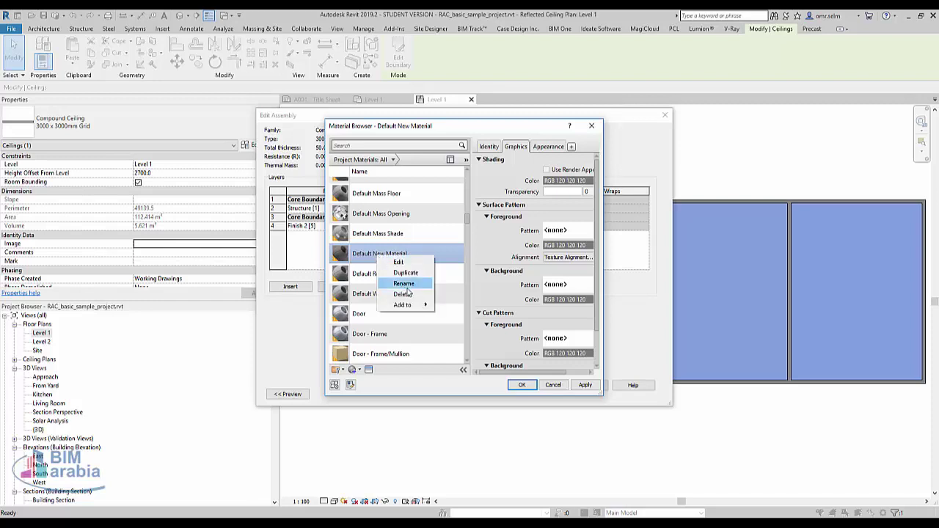
left_click(414, 286)
type("ceiling 60*60")
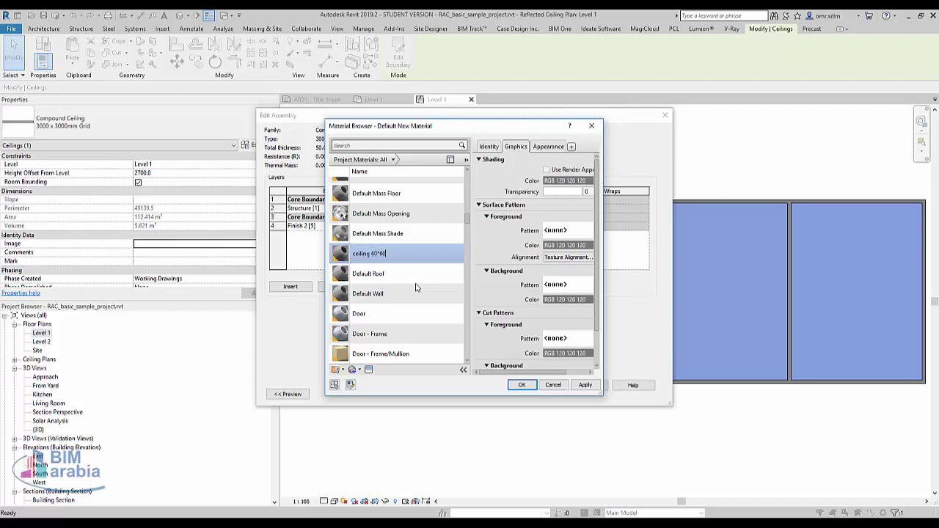
key("Return")
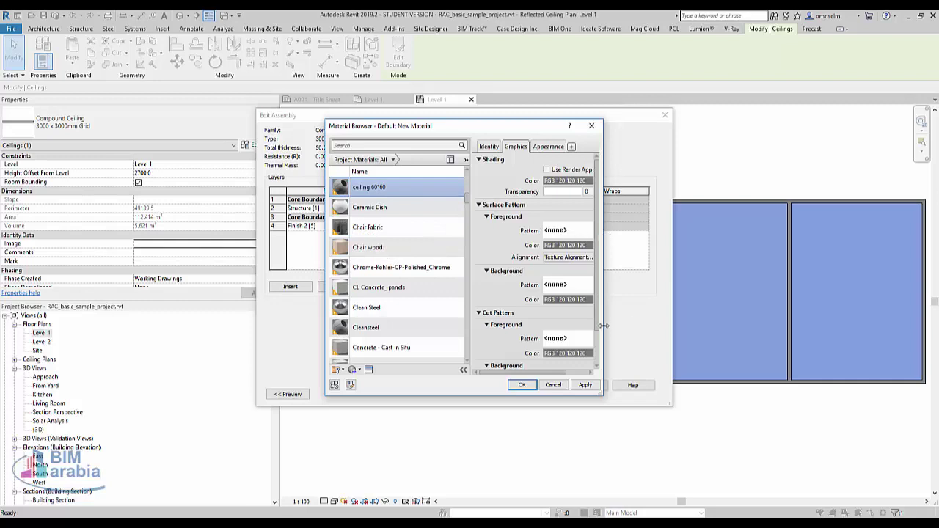
left_click_drag(602, 326, 778, 325)
- Set the ceiling 60*60 material's surface foreground to the 600 x 600mm model pattern
left_click(620, 234)
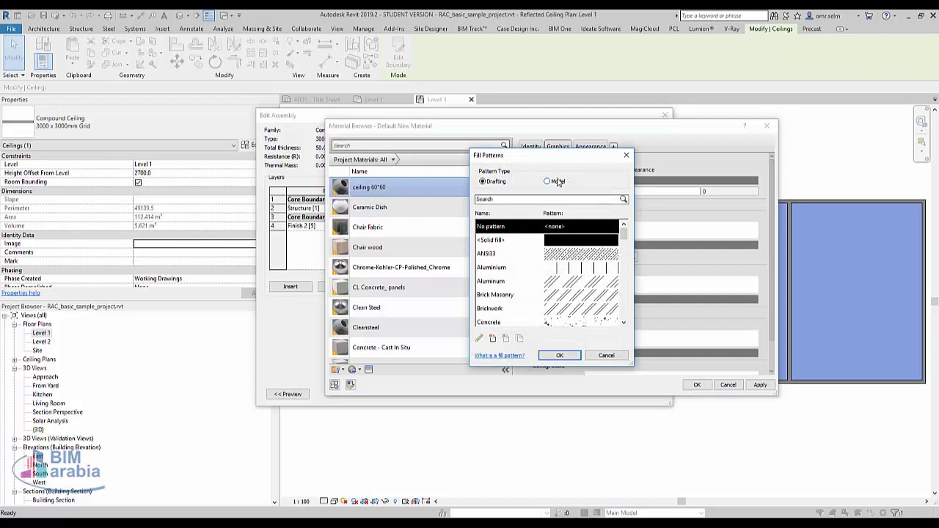
left_click(557, 181)
scroll(573, 283, "down", 2)
scroll(548, 294, "down", 1)
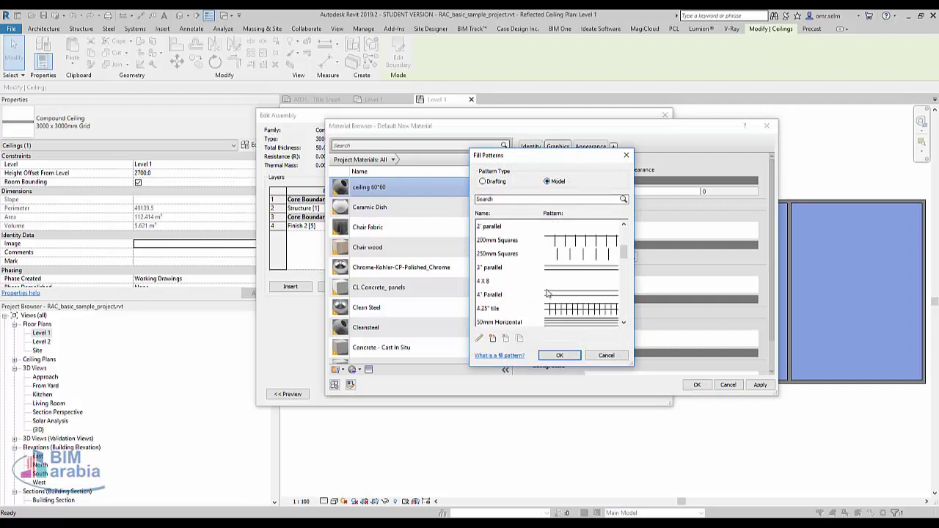
scroll(546, 293, "down", 2)
left_click(507, 310)
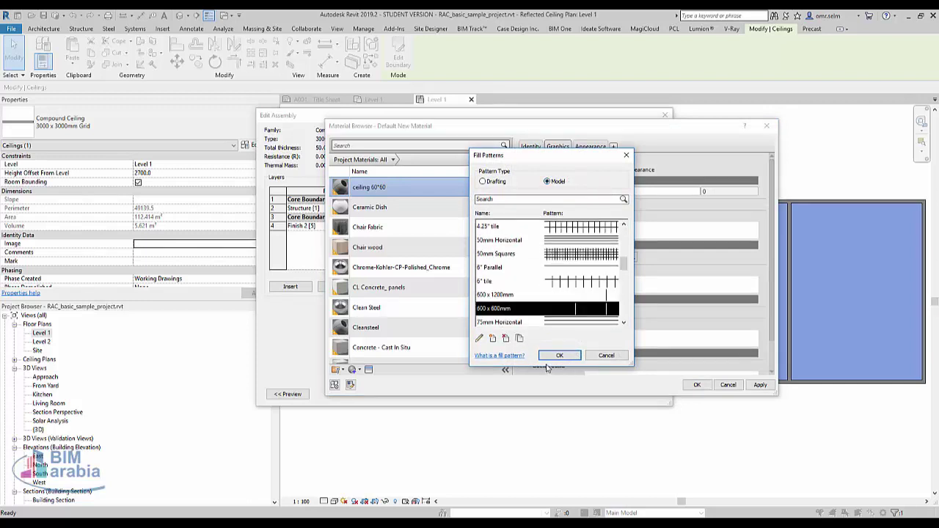
left_click(560, 356)
- Browse the drafting patterns without changes, then accept the material and ceiling layer assembly
left_click(658, 289)
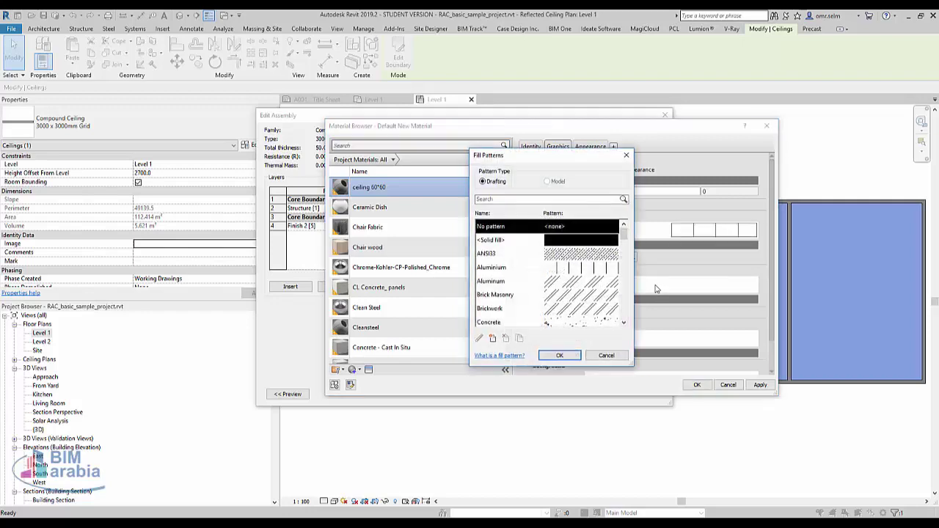
scroll(565, 306, "down", 3)
scroll(564, 306, "down", 3)
scroll(563, 303, "down", 2)
scroll(563, 301, "down", 3)
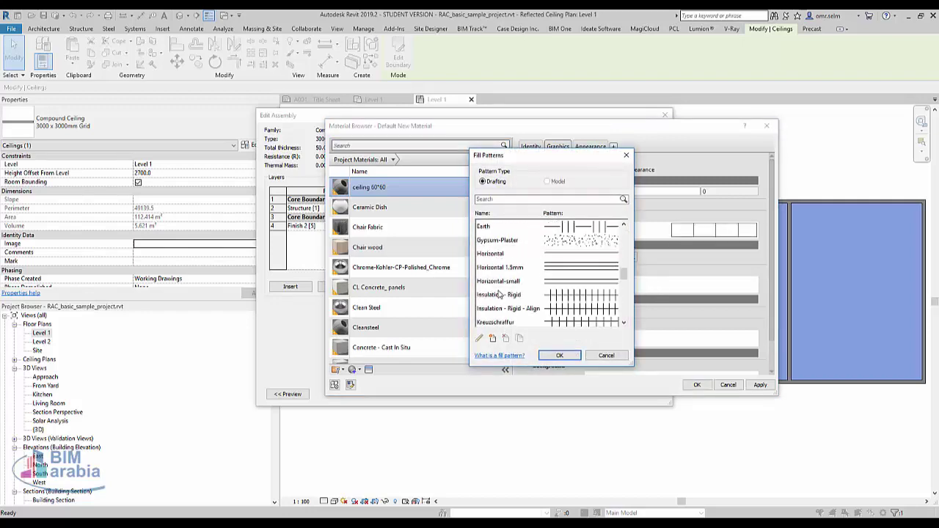
scroll(563, 301, "down", 3)
scroll(563, 301, "down", 2)
left_click(569, 357)
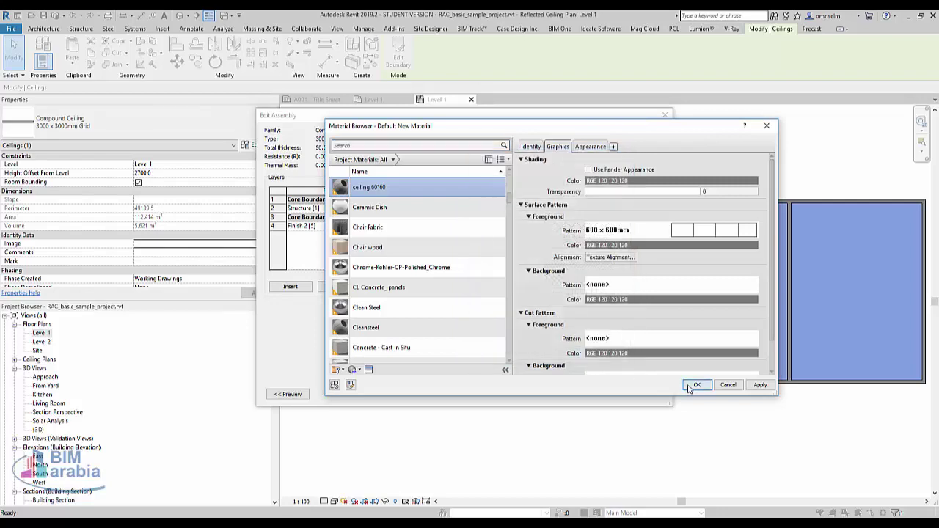
left_click(696, 384)
left_click(537, 384)
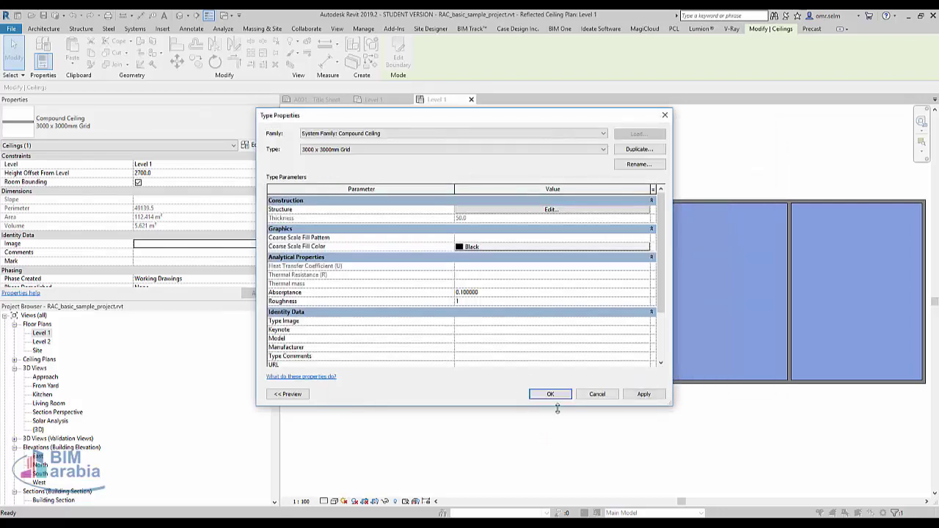
- Apply the 600 x 600 grid type changes to the ceilings and deselect them
left_click(644, 394)
left_click(557, 393)
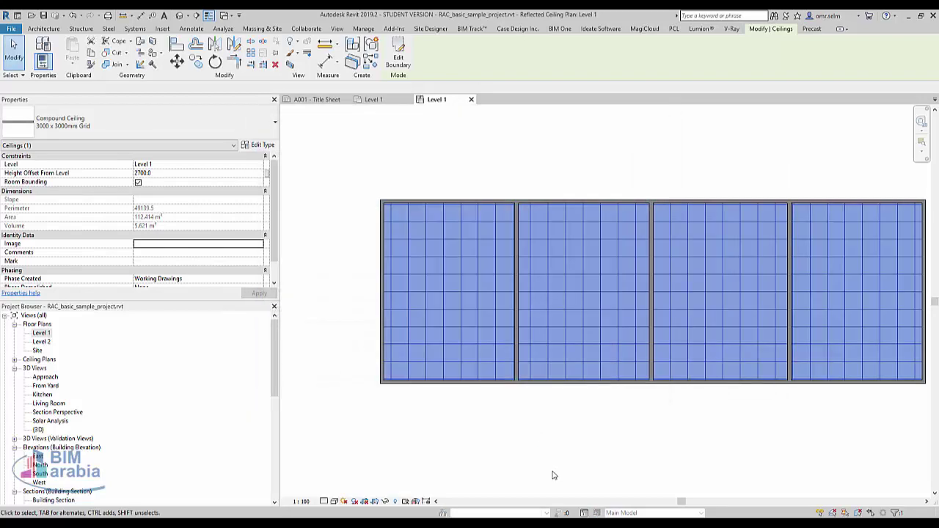
left_click(531, 464)
scroll(374, 200, "up", 4)
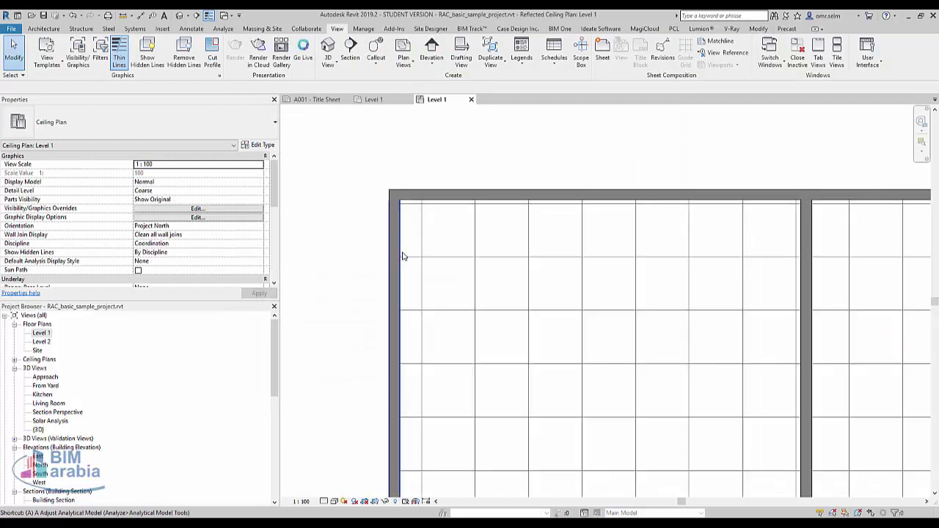
- Align the ceiling grid lines to the wall faces using the AL command
key("a")
key("l")
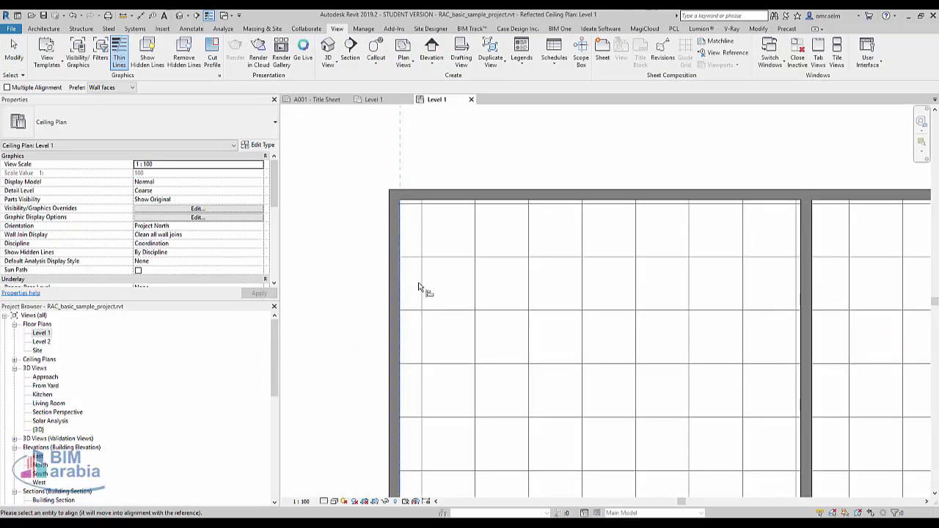
left_click(421, 287)
left_click(425, 201)
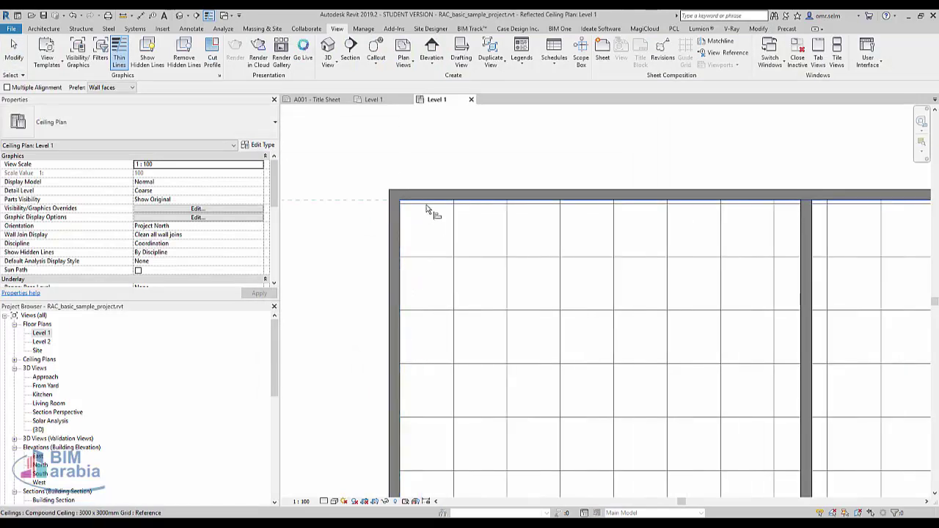
key("Escape")
scroll(360, 293, "down", 5)
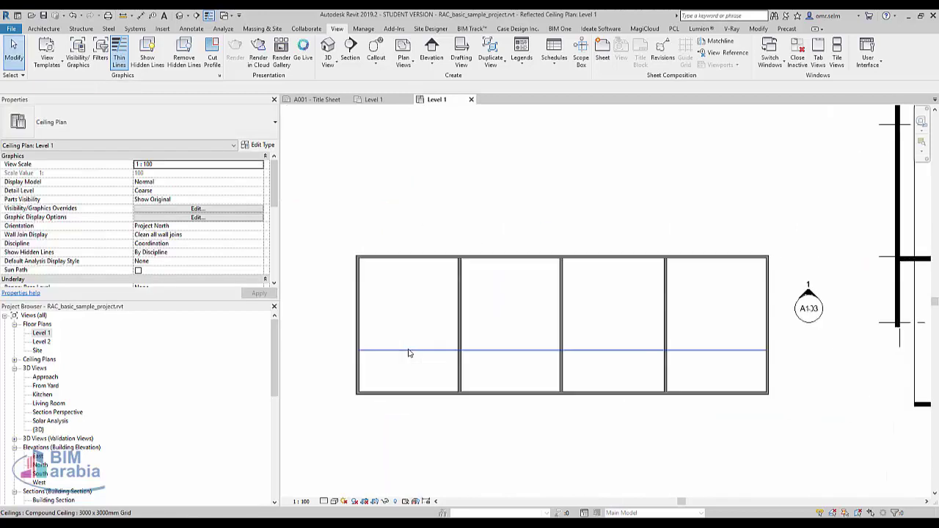
scroll(408, 353, "up", 5)
- Switch the ceiling plan's visual style to Wireframe
left_click(335, 501)
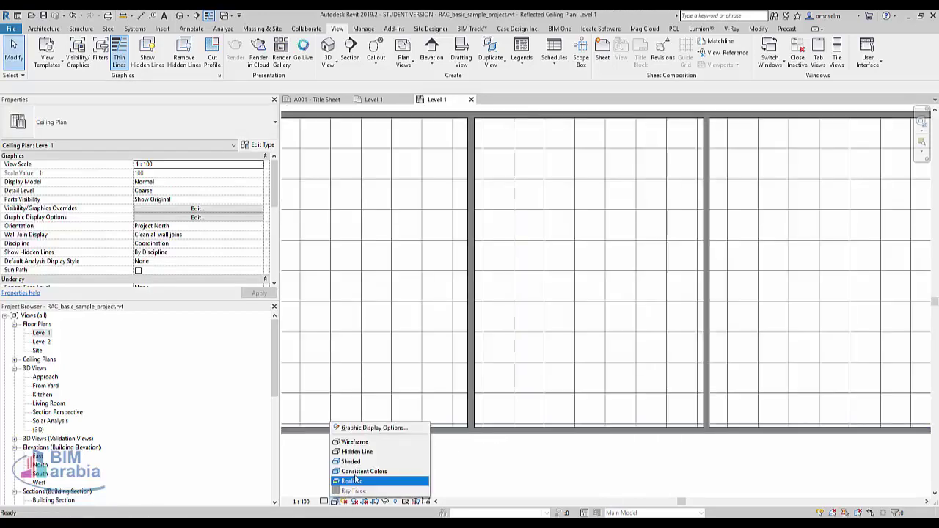
left_click(354, 442)
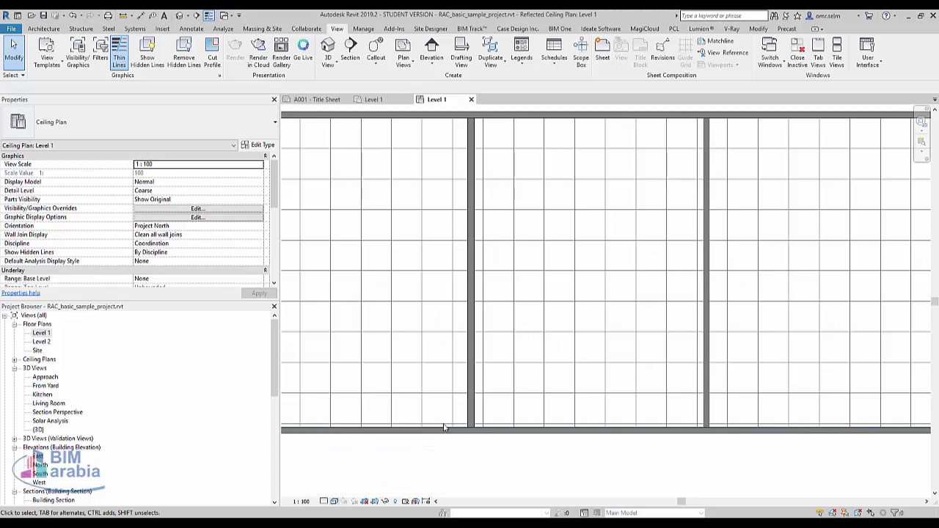
scroll(444, 427, "down", 4)
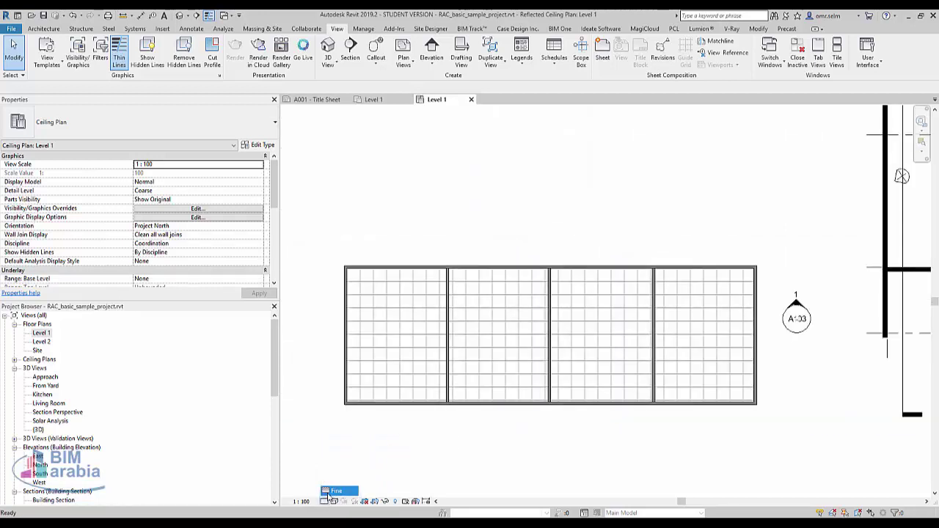
scroll(409, 301, "up", 3)
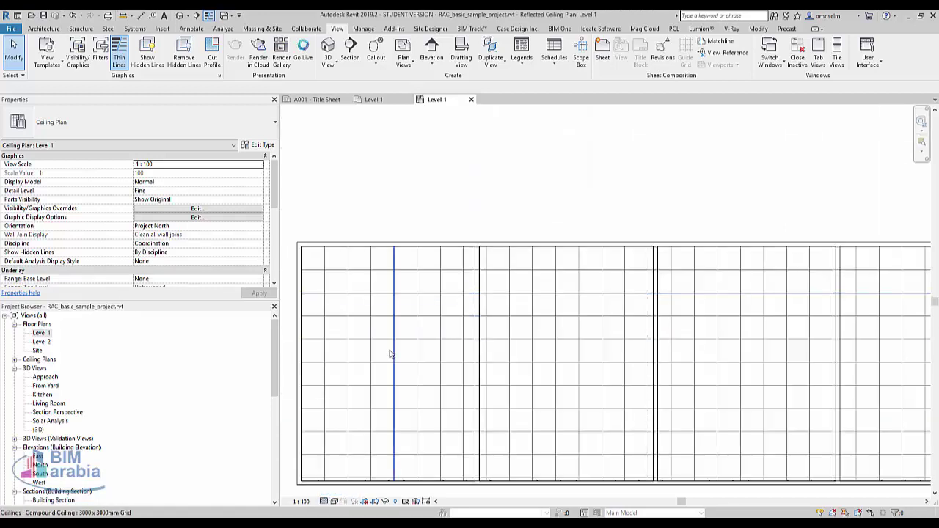
scroll(393, 352, "up", 2)
- Draw a horizontal section line from right to left across the four ceiling bays
scroll(395, 351, "down", 2)
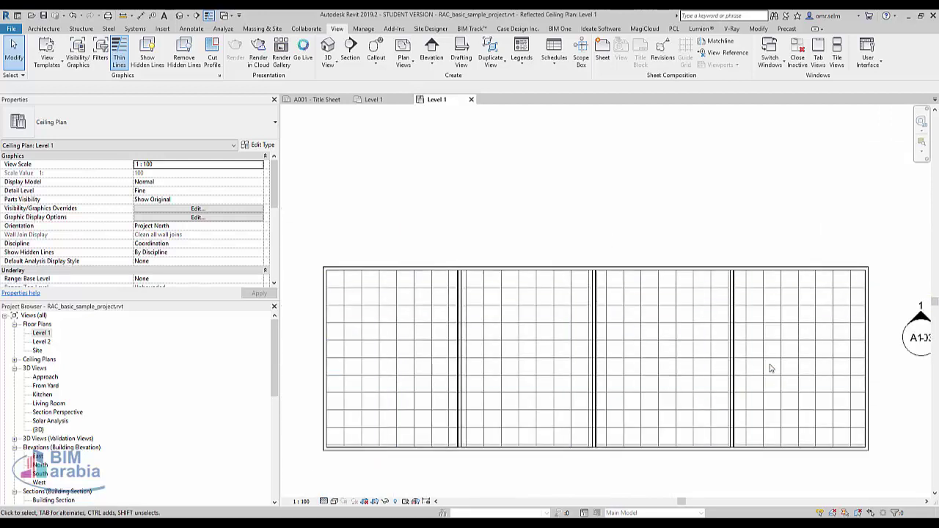
left_click(196, 14)
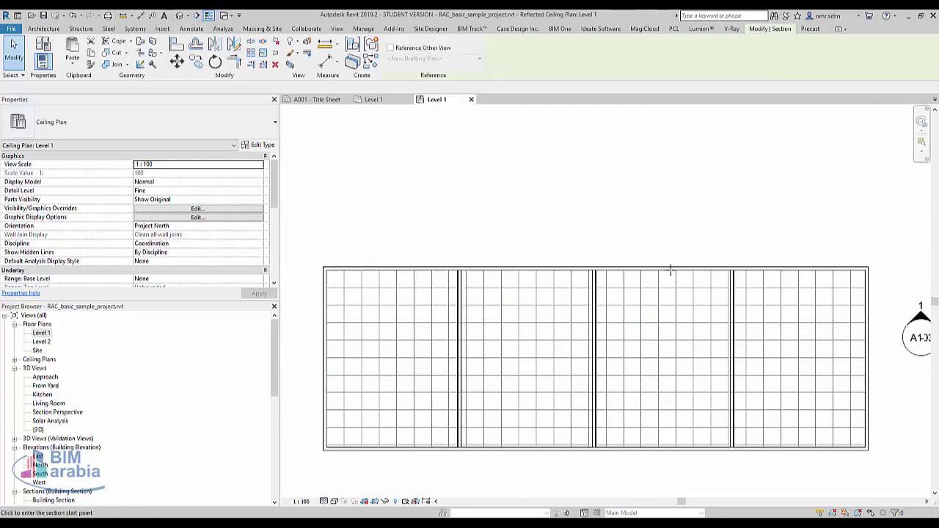
left_click(891, 364)
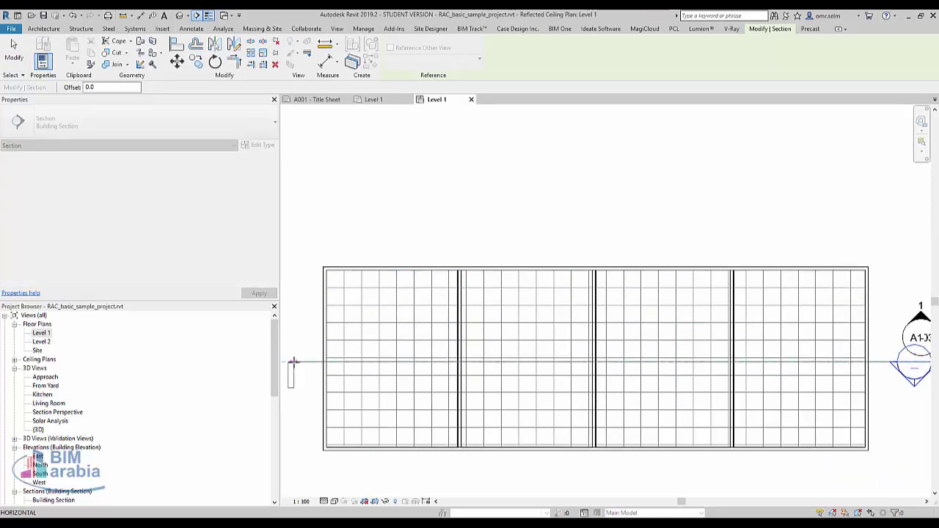
left_click(293, 359)
- Go to the new Section 1 view from the section's context menu
right_click(311, 360)
left_click(368, 161)
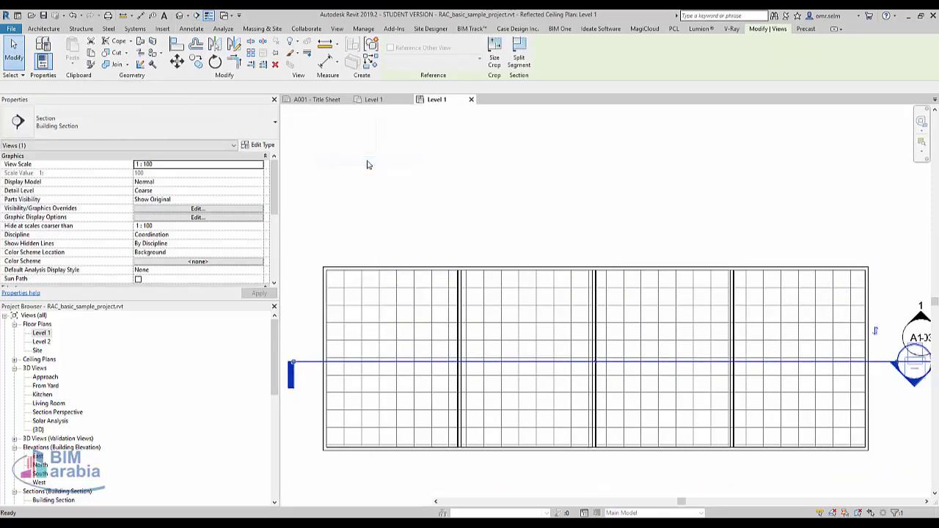
scroll(663, 332, "up", 3)
scroll(663, 331, "up", 1)
- Select the three partition walls in Section 1 and set their top constraint to Level 1 with a 2700 offset
left_click(742, 266)
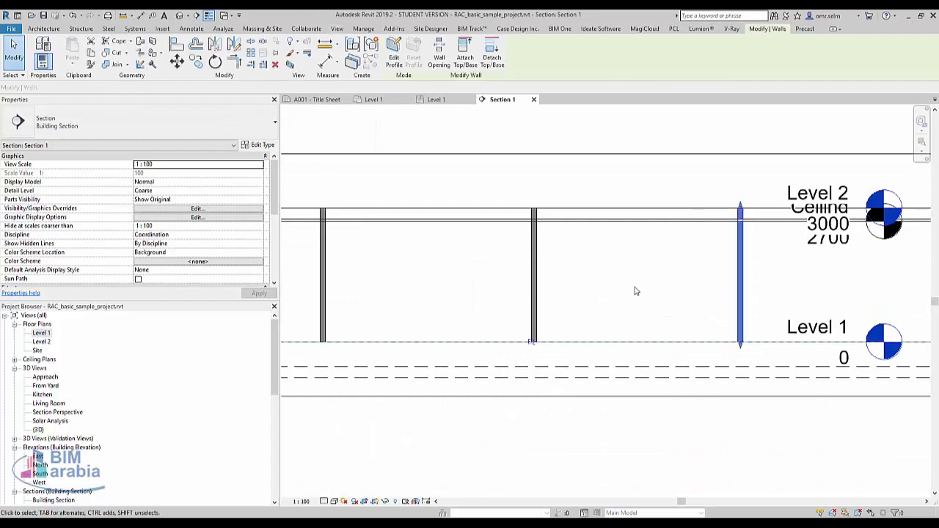
left_click(551, 220)
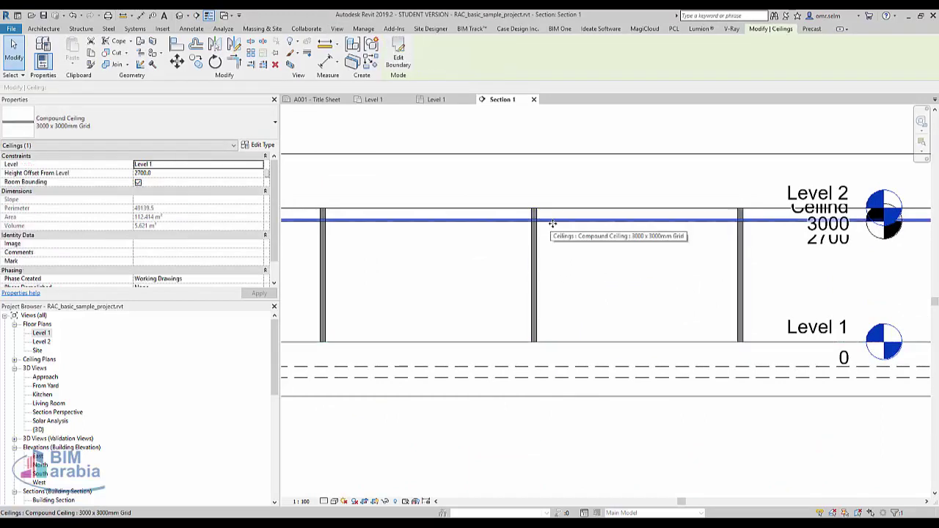
left_click(534, 279)
left_click(739, 296, "ctrl")
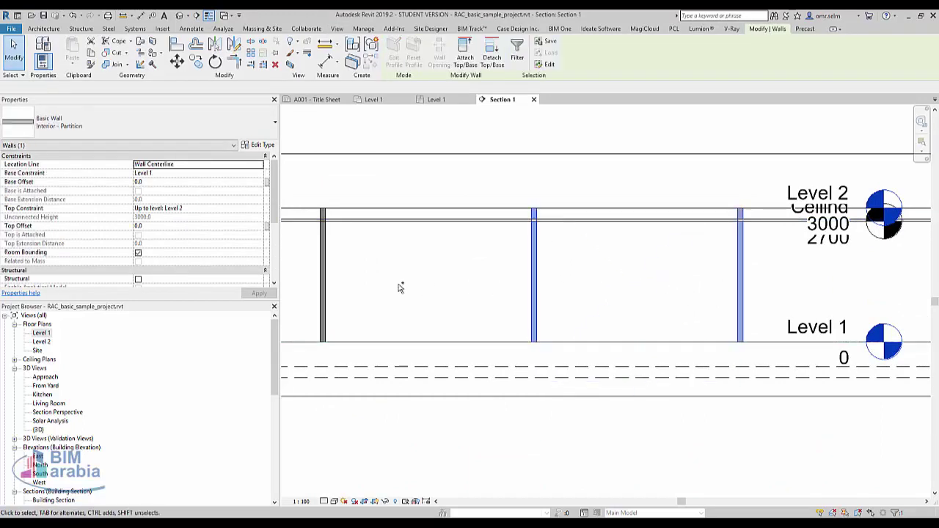
left_click(322, 279, "ctrl")
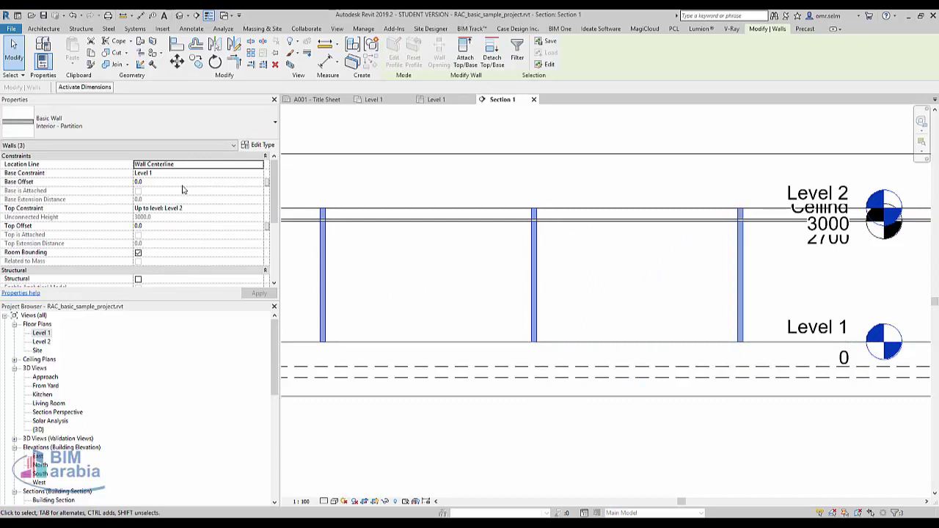
left_click(259, 210)
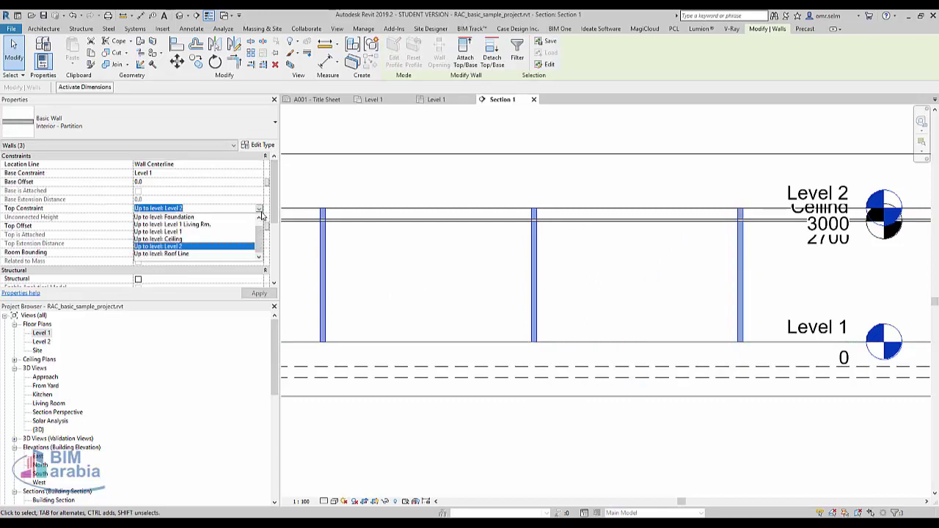
left_click(182, 231)
type("2700")
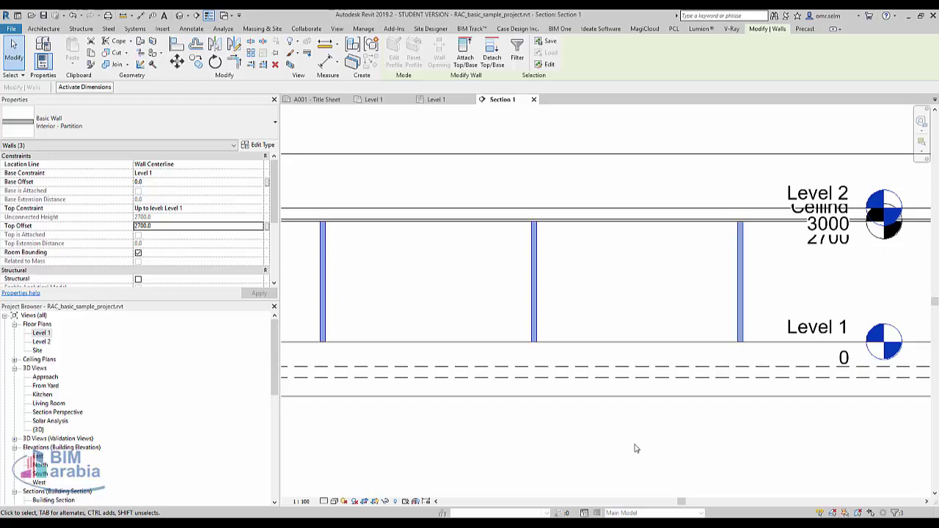
- Select the ceiling in Section 1 to inspect it, then clear the selection
left_click(610, 184)
scroll(610, 184, "up", 2)
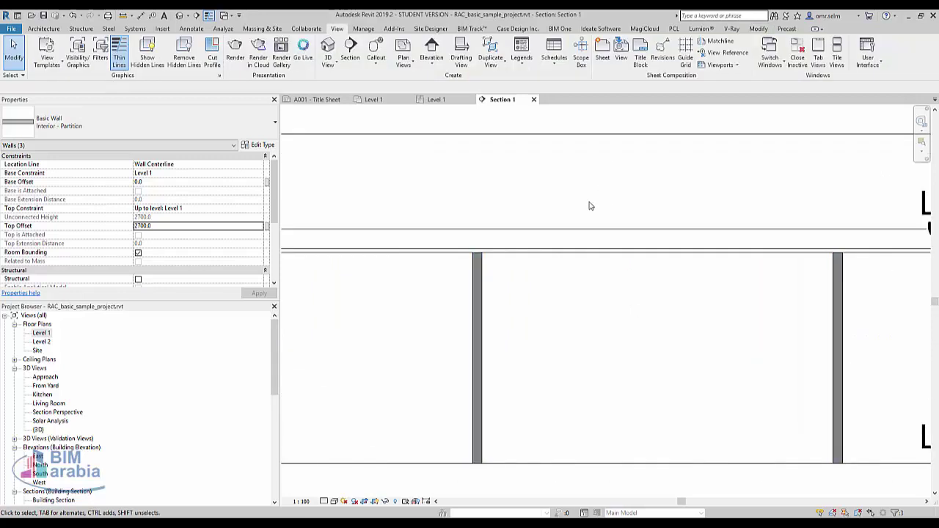
left_click(572, 249)
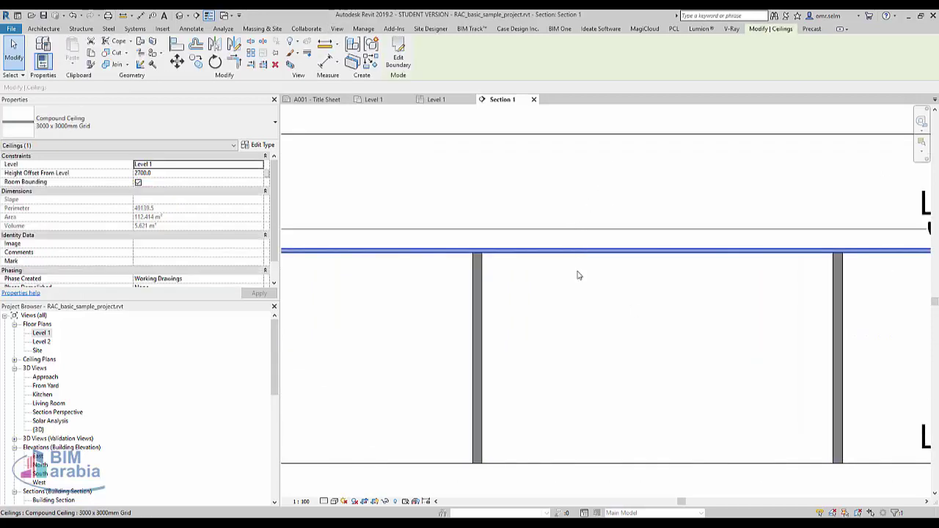
left_click(601, 335)
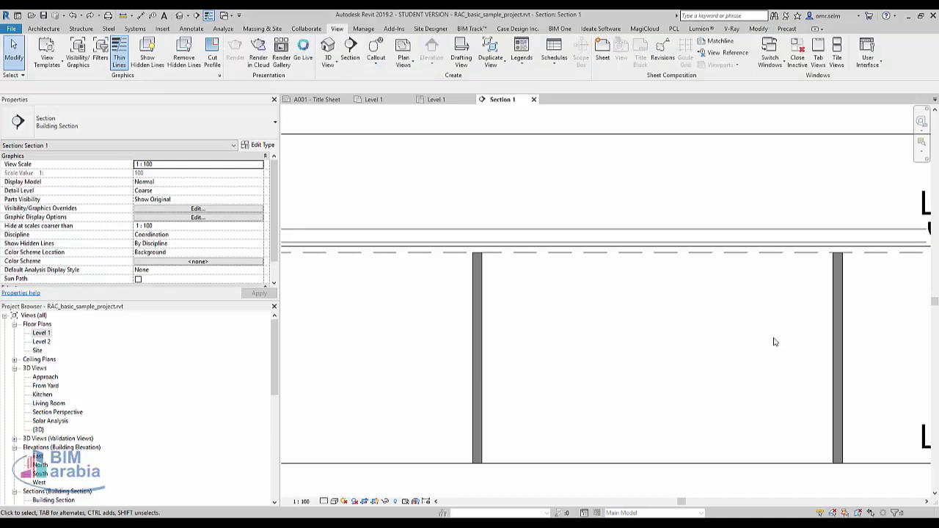
- Attach the tops of the selected partition walls to the ceiling with Attach Top/Base
left_click(838, 308)
left_click(478, 316, "ctrl")
scroll(662, 381, "down", 3)
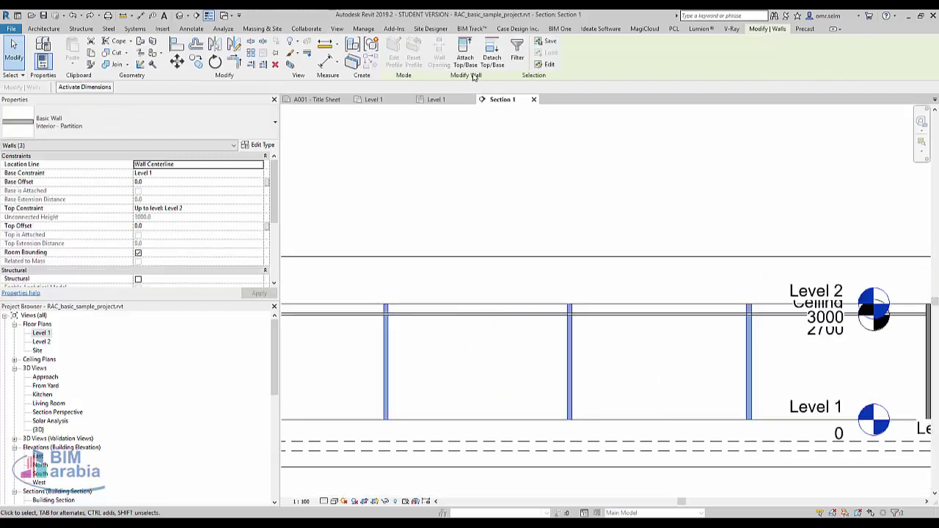
left_click(465, 57)
left_click(442, 315)
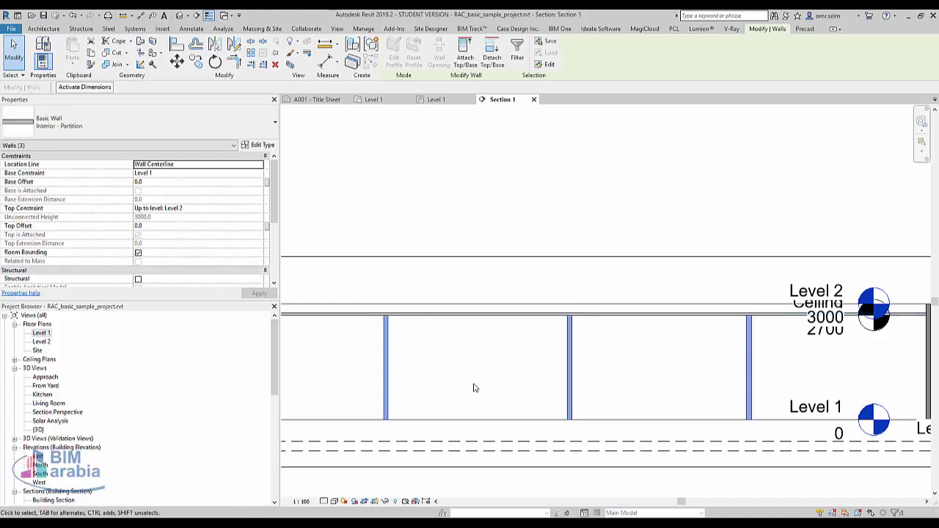
- Nudge the ceiling to confirm the walls follow, then restore its 2700 height offset
left_click(513, 315)
key("Down")
key("Down")
key("Down")
key("Down")
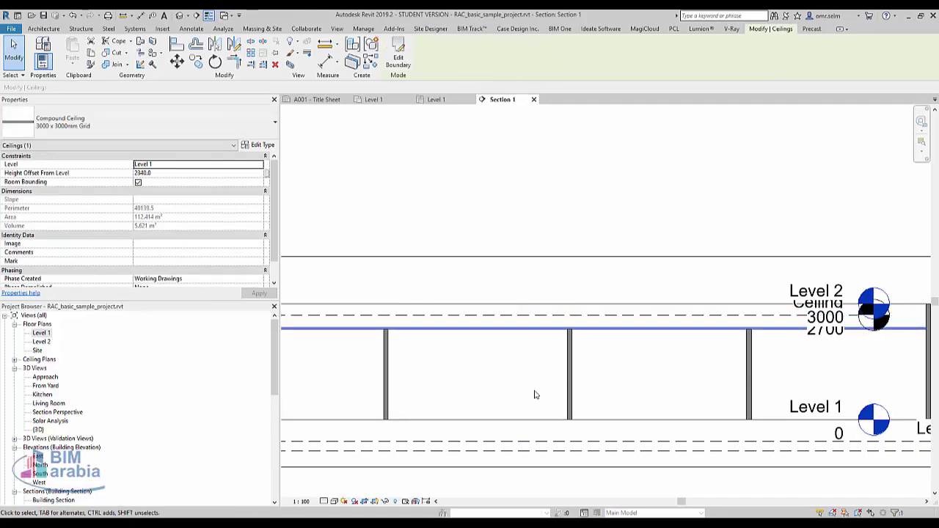
key("ctrl+z")
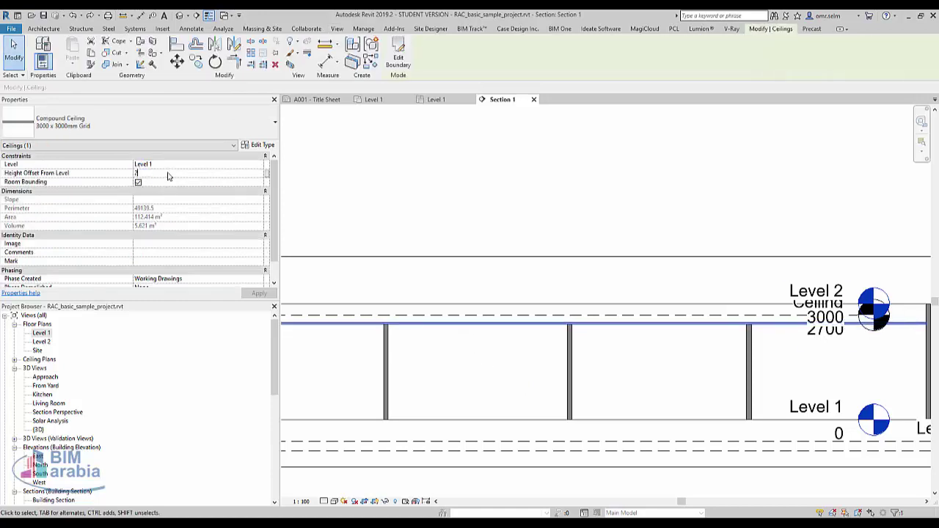
left_click(198, 172)
type("700")
key("Return")
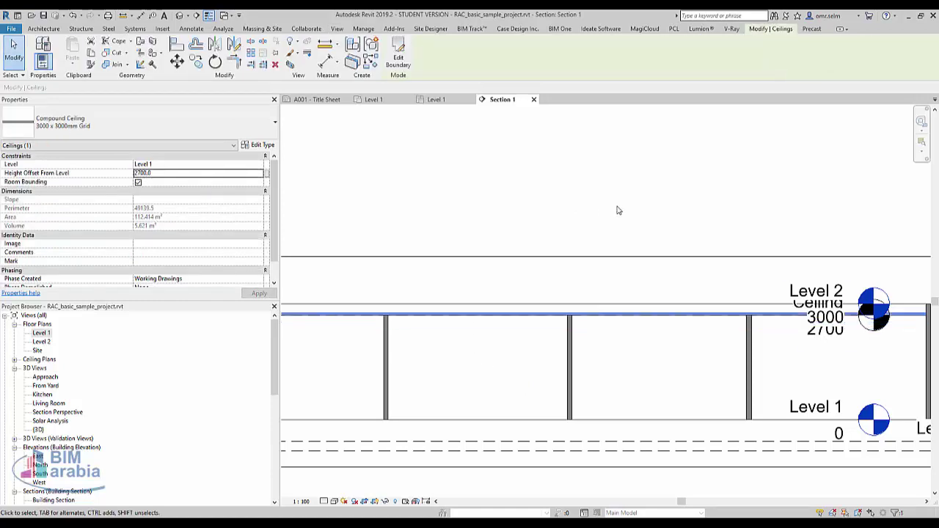
- Clear the selection and cycle back to the Level 1 ceiling plan
left_click(617, 210)
scroll(628, 382, "down", 1)
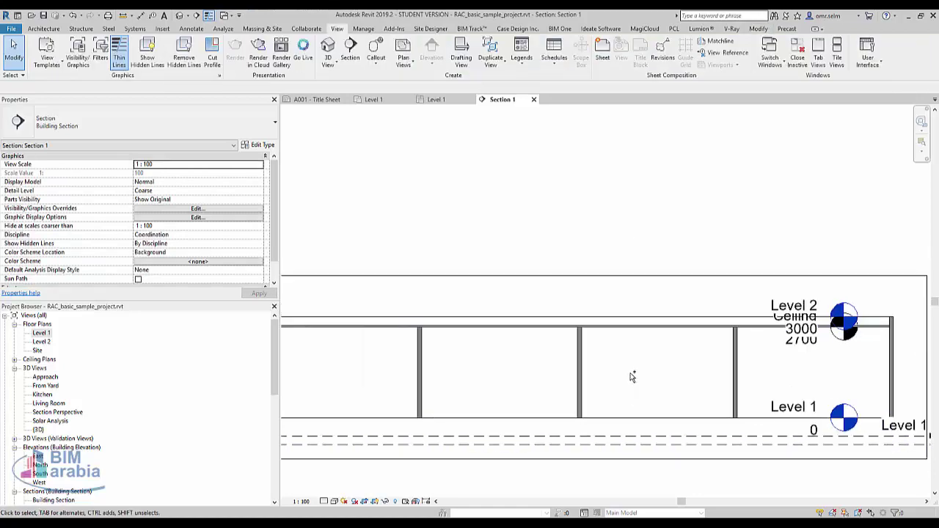
key("ctrl+Tab")
key("ctrl+Tab")
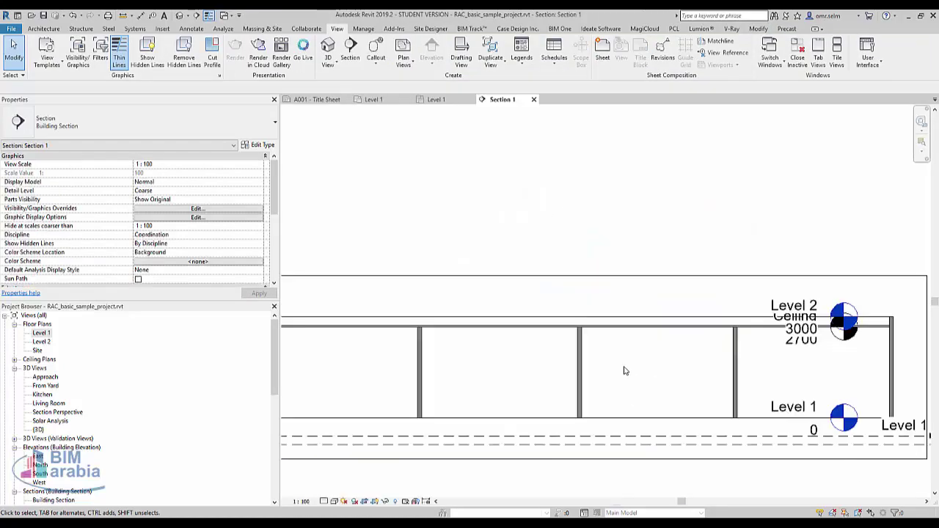
key("ctrl+Tab")
scroll(433, 295, "up", 4)
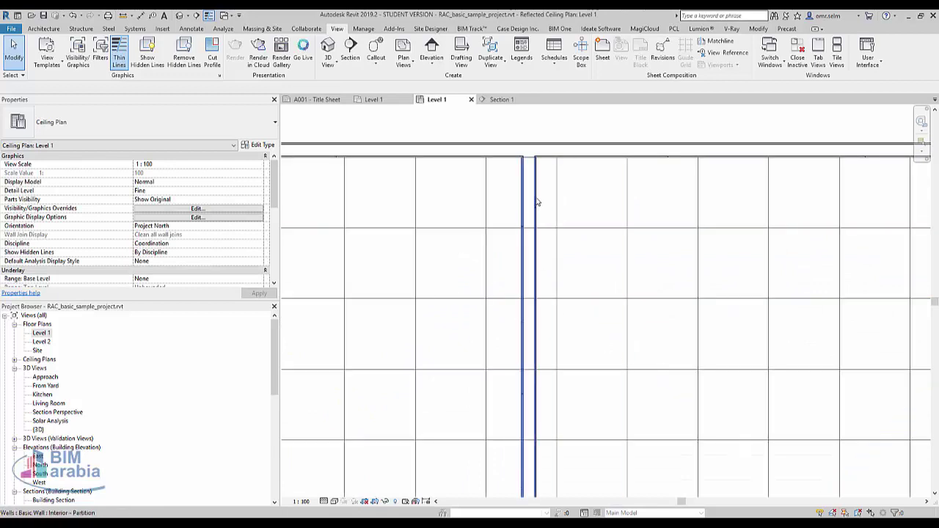
- Set the Level 1 ceiling plan's visual style to Hidden Line
scroll(417, 252, "down", 2)
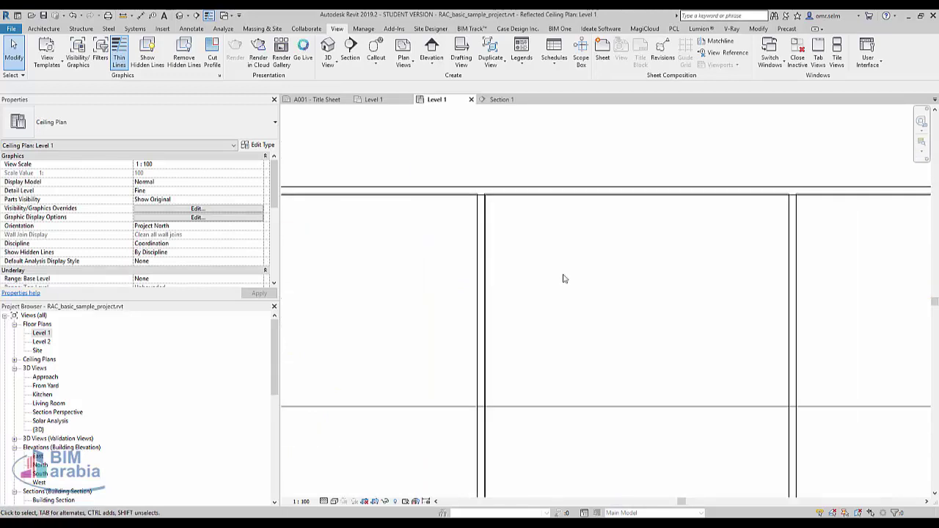
left_click(333, 501)
left_click(373, 451)
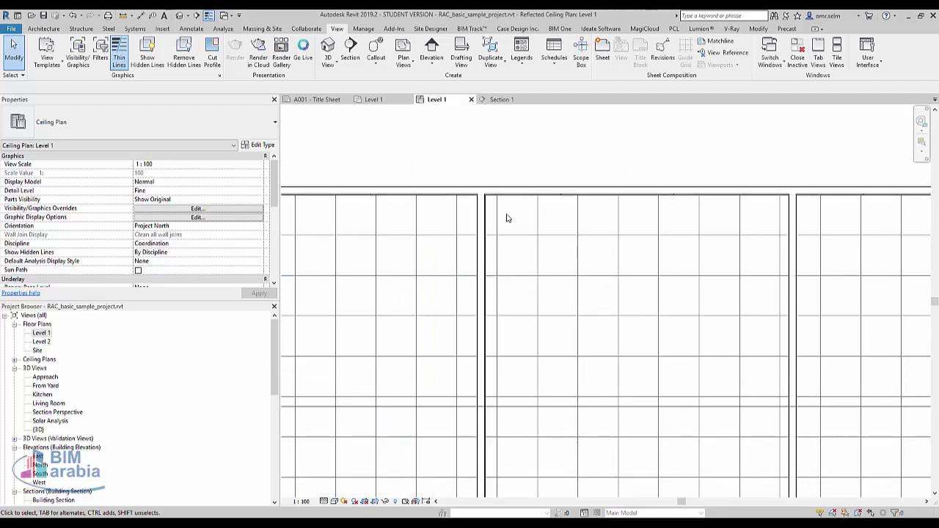
scroll(428, 239, "up", 2)
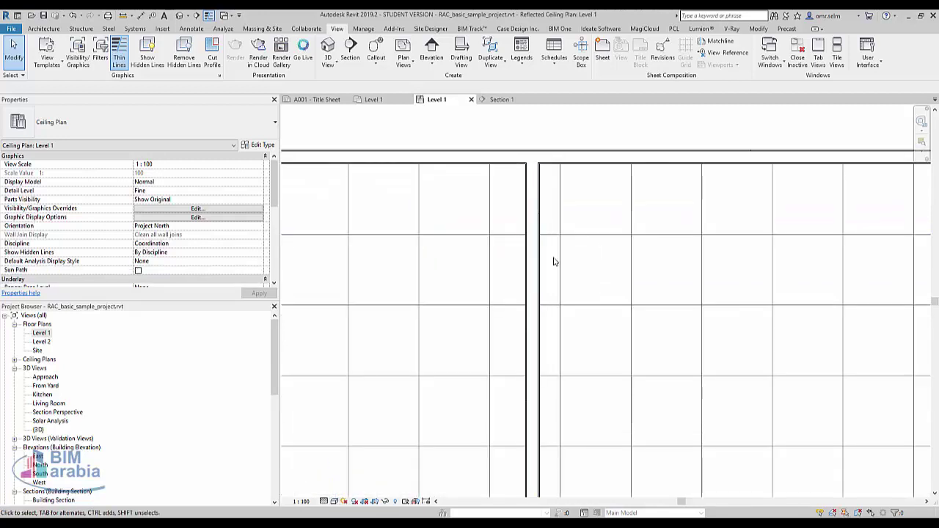
- Select the three partition walls in the ceiling plan
left_click(533, 245)
scroll(605, 246, "up", 3)
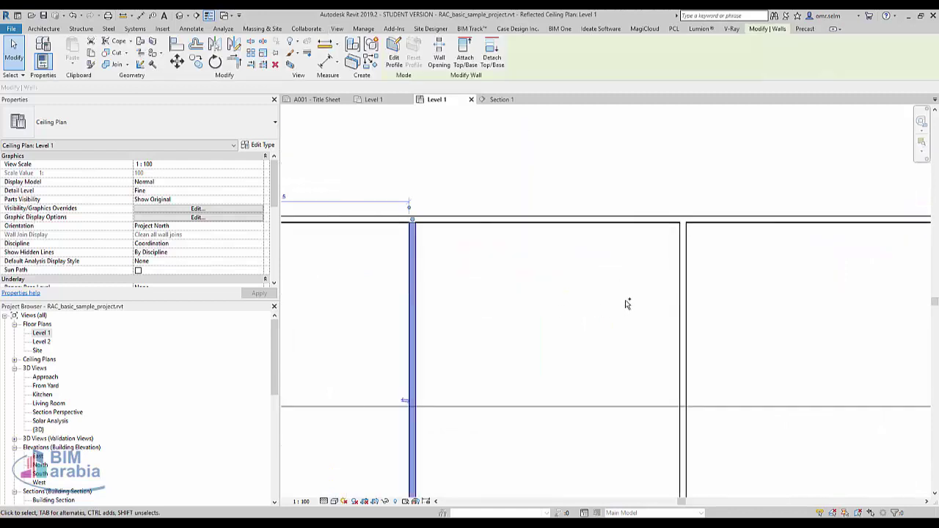
left_click(682, 286, "ctrl")
scroll(430, 300, "down", 3)
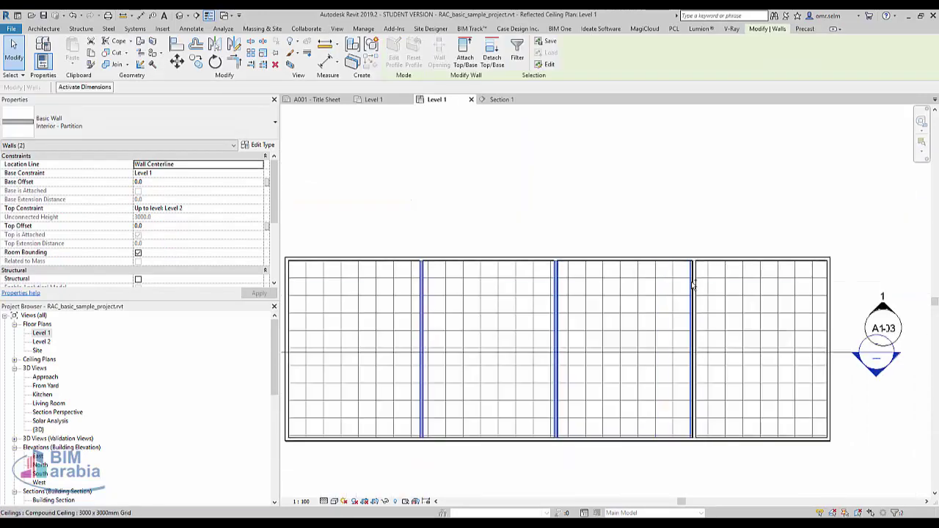
scroll(700, 275, "up", 3)
scroll(626, 257, "up", 2)
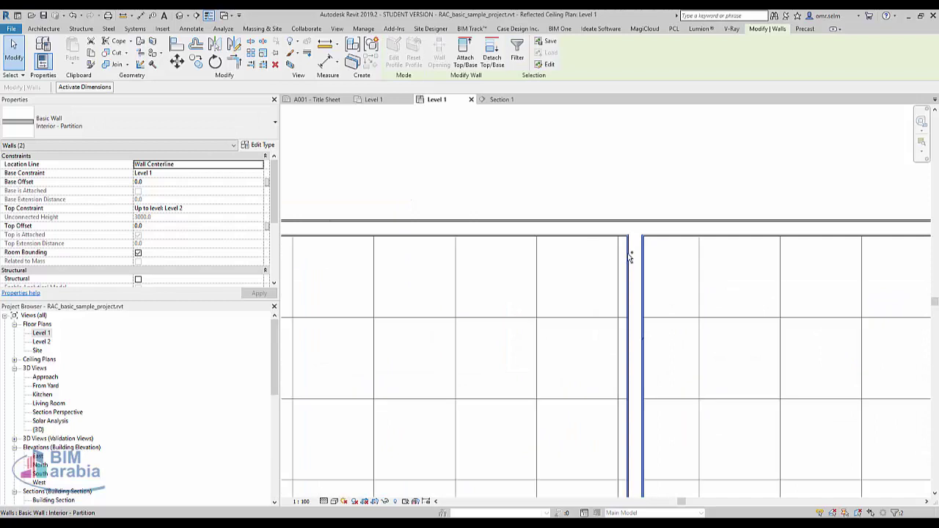
left_click(626, 257, "ctrl")
- Override the three walls' graphics in this view with 100 surface transparency
right_click(644, 259)
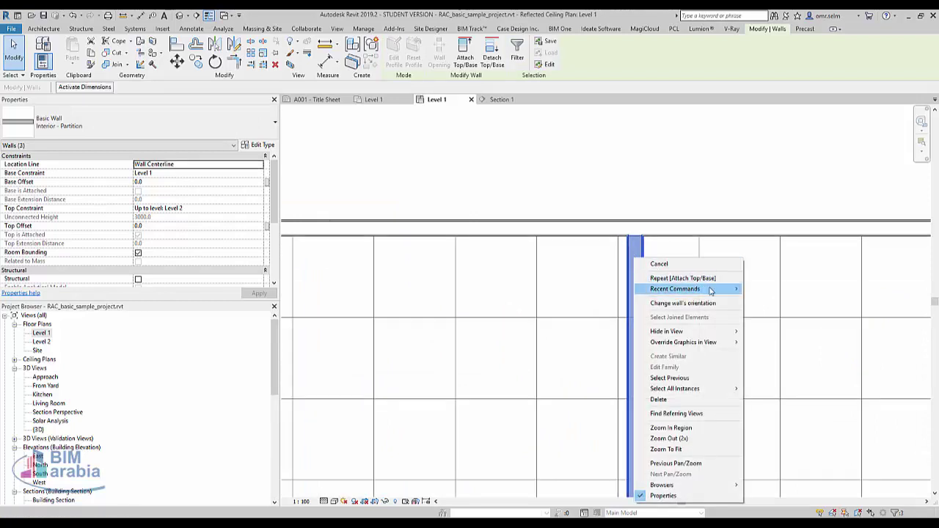
mouse_move(683, 343)
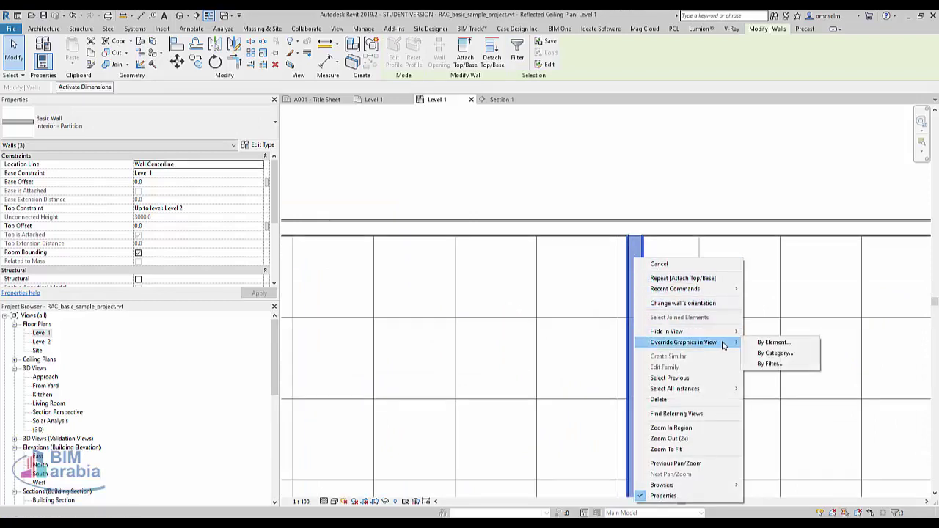
left_click(770, 341)
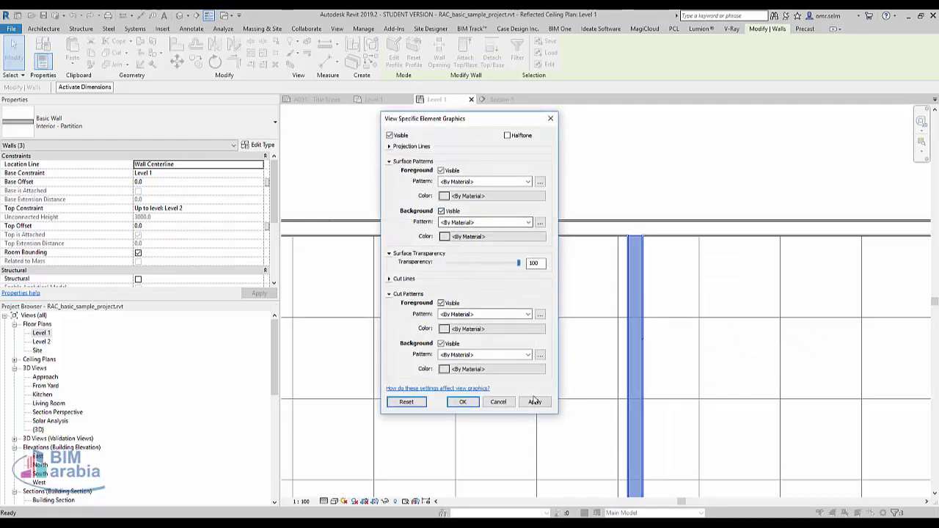
left_click(535, 401)
left_click(463, 401)
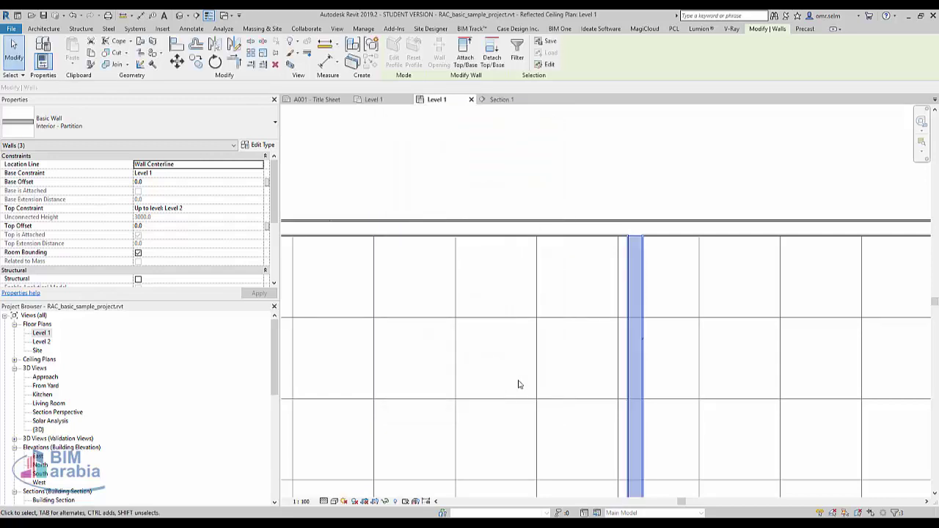
left_click(654, 179)
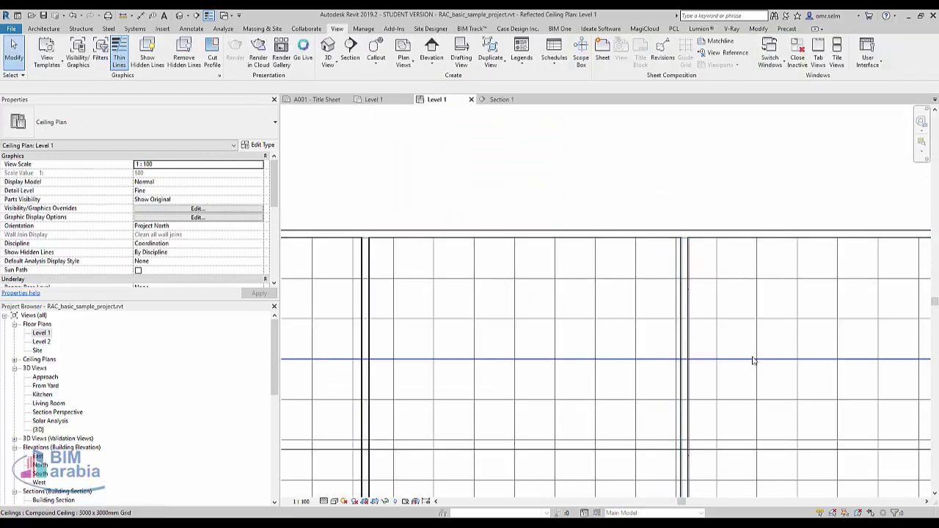
scroll(733, 356, "up", 3)
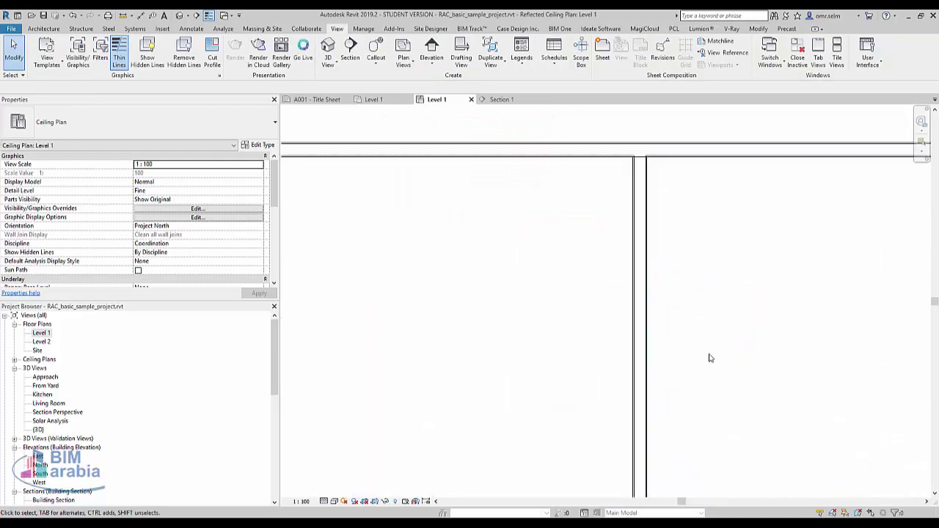
scroll(770, 344, "down", 3)
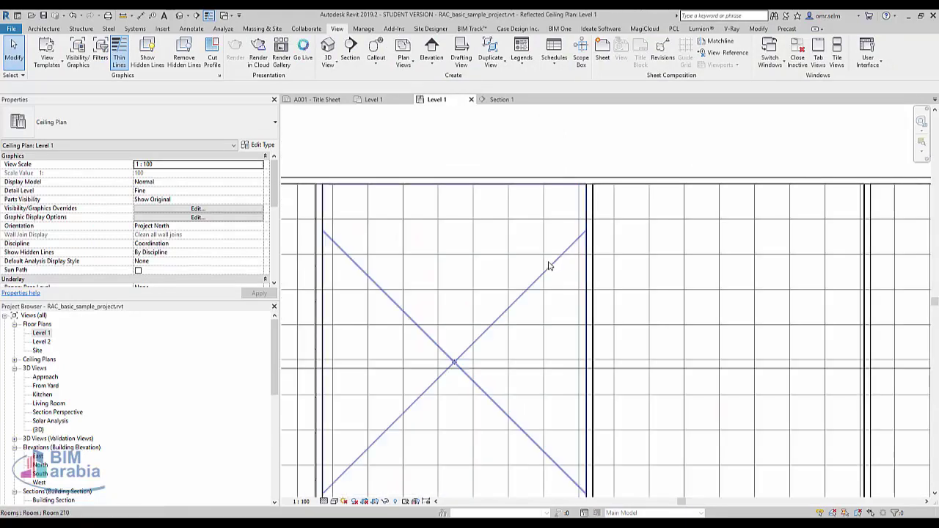
middle_click_drag(401, 340, 461, 259)
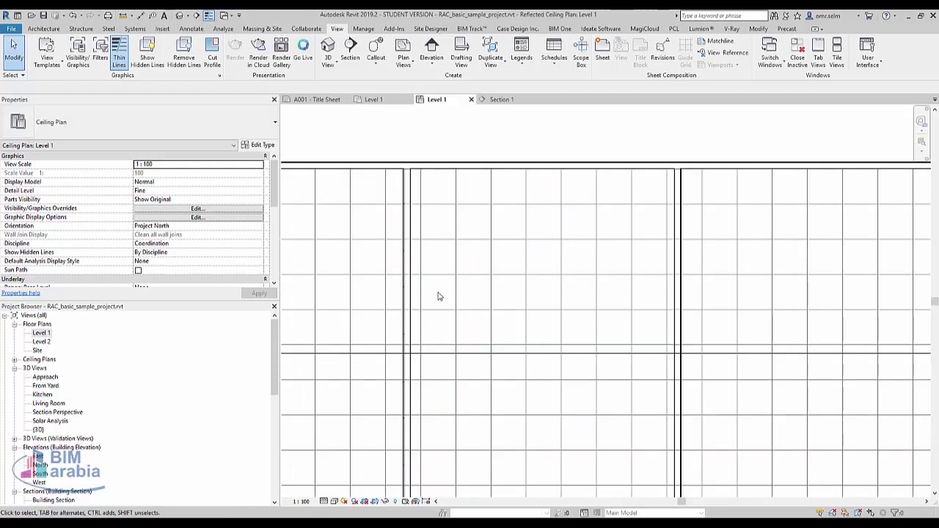
scroll(515, 286, "down", 3)
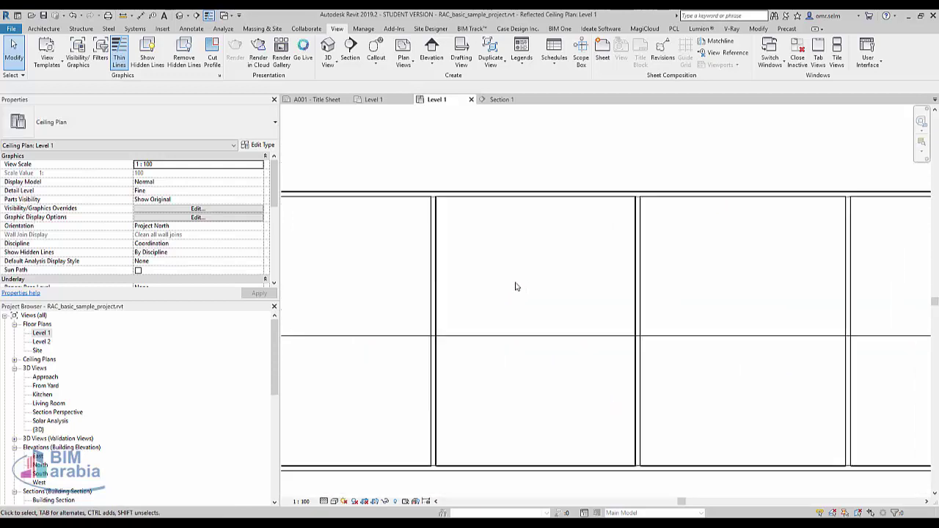
scroll(516, 285, "down", 1)
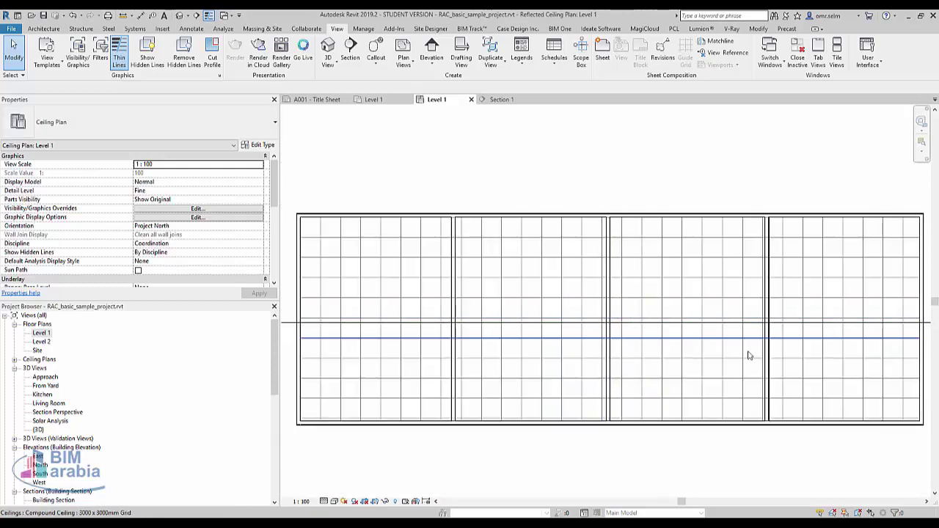
scroll(618, 346, "down", 1)
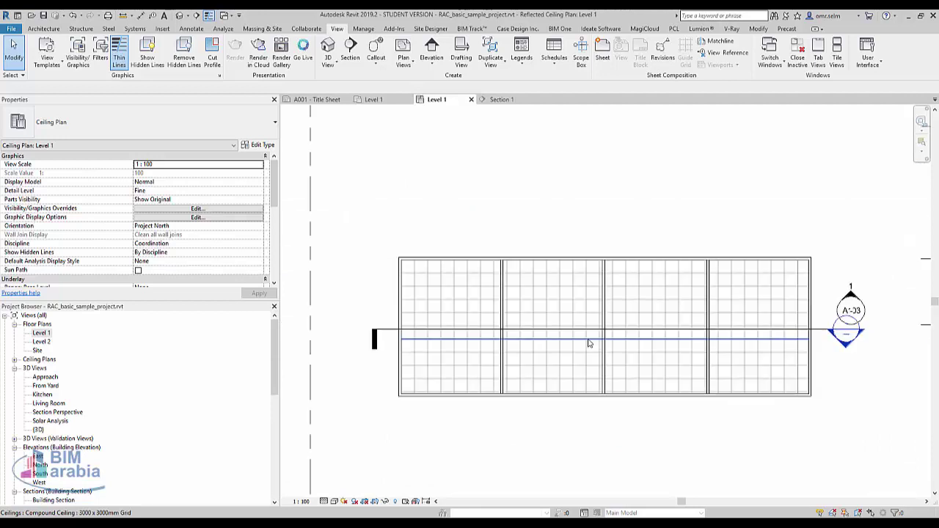
- Open Section 1 from its marker to review it, then switch to the A001 Title Sheet
double_click(851, 353)
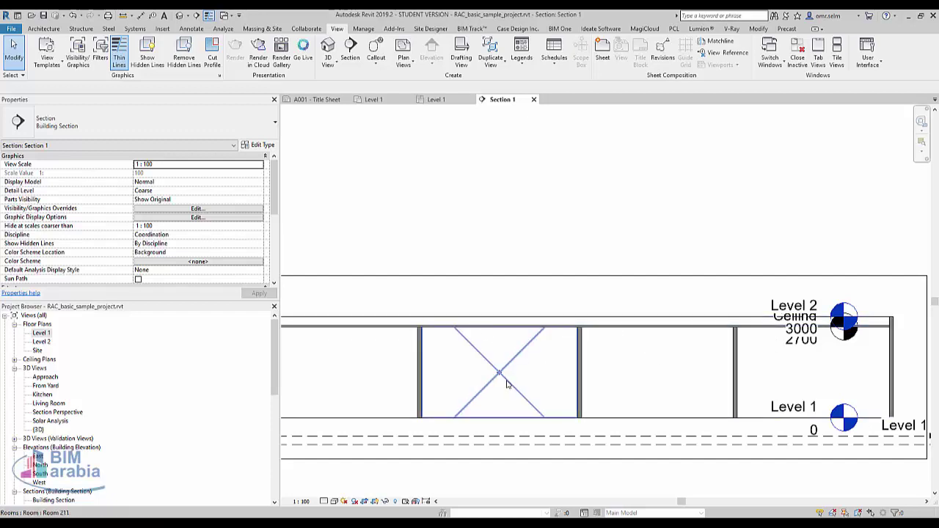
scroll(593, 327, "up", 1)
key("ctrl+Tab")
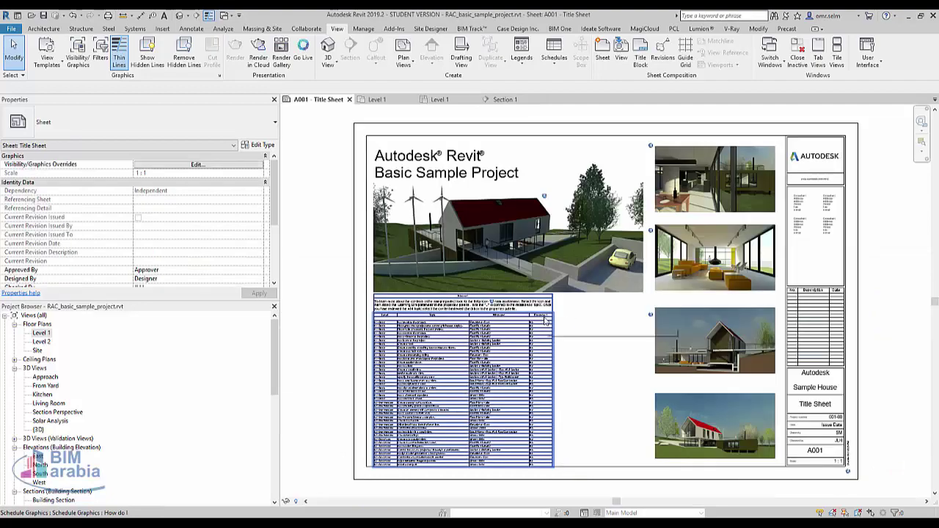